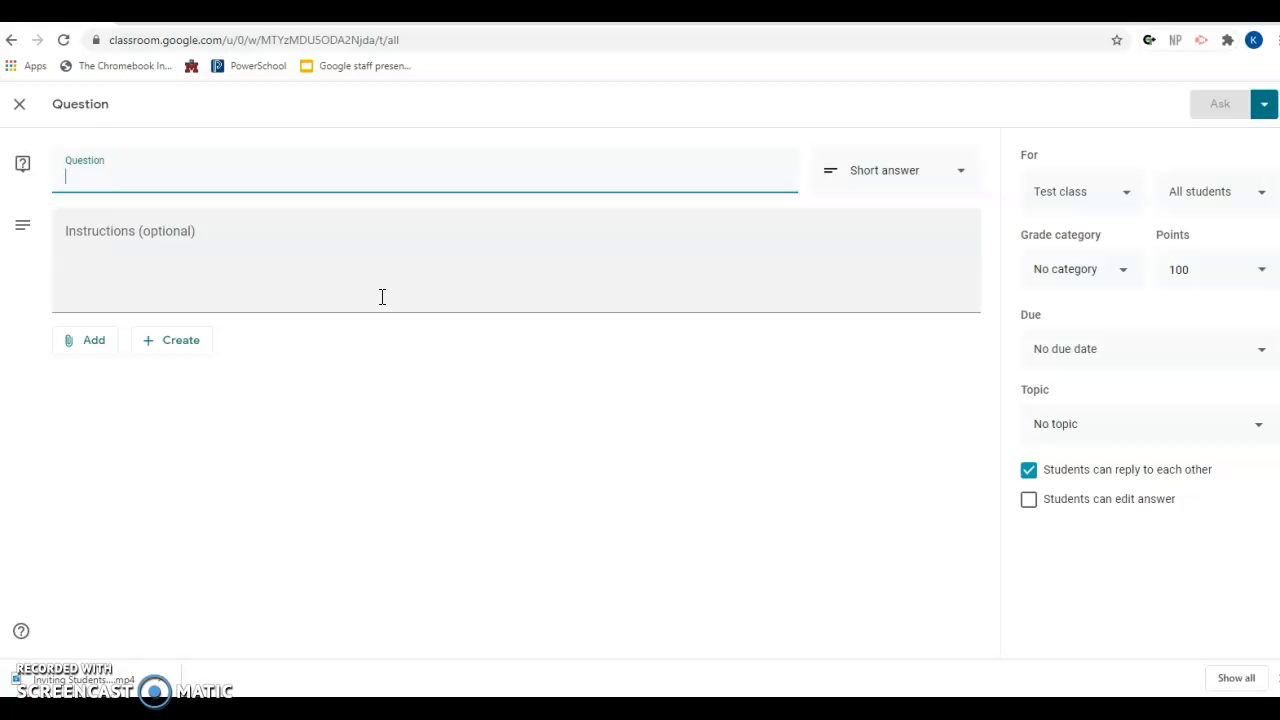
- Enter "What did you notice? What do you wonder?" as the question
{"action": "type", "text": "ha"}
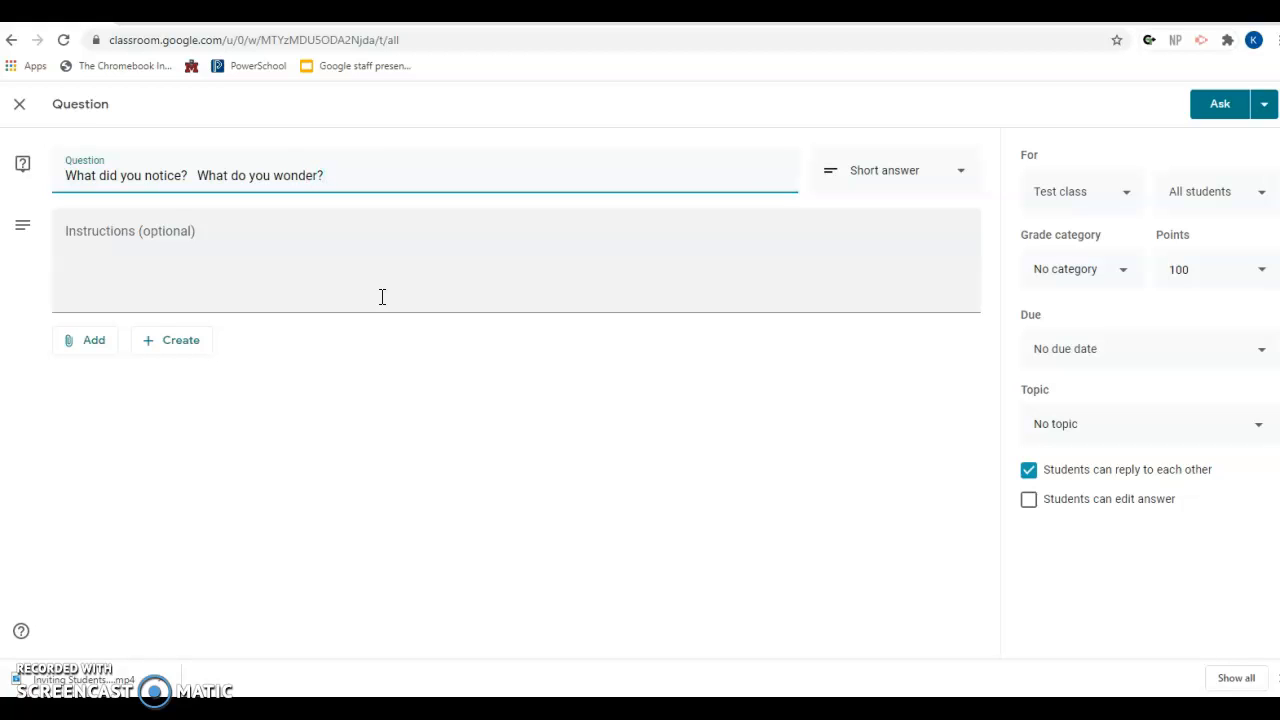
{"action": "left_click", "coordinate": [890, 172]}
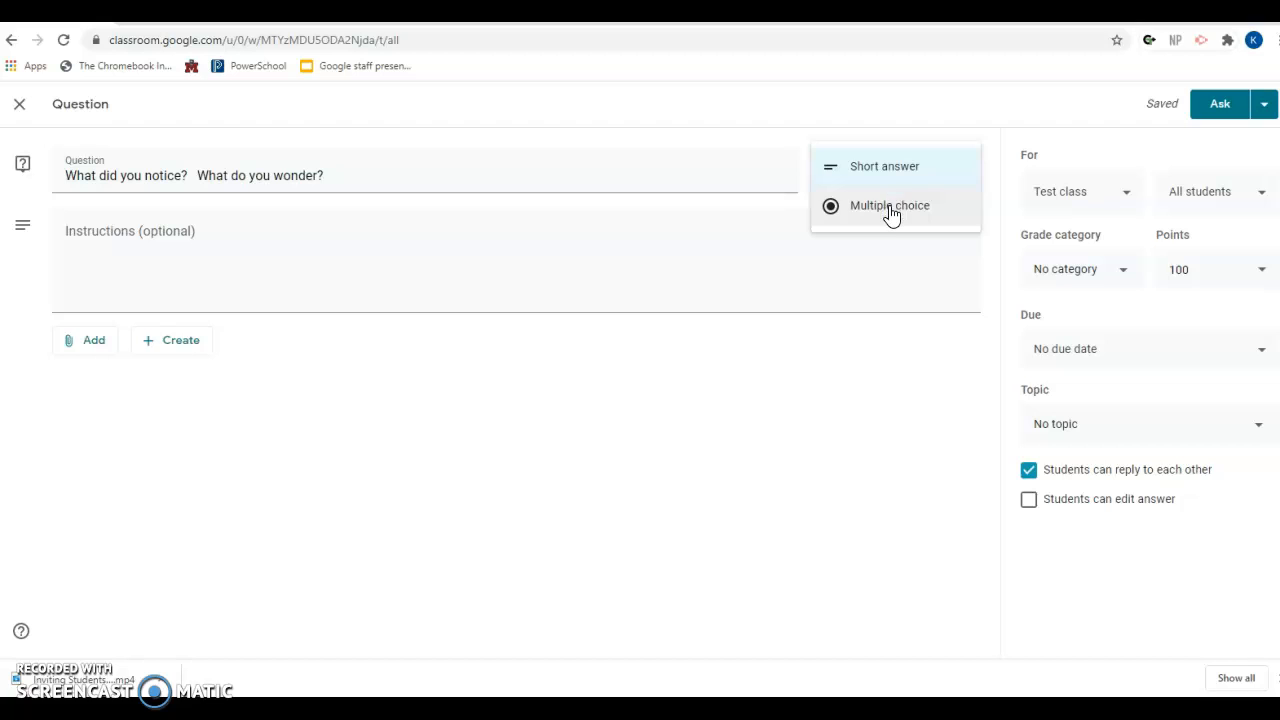
{"action": "left_click", "coordinate": [890, 207]}
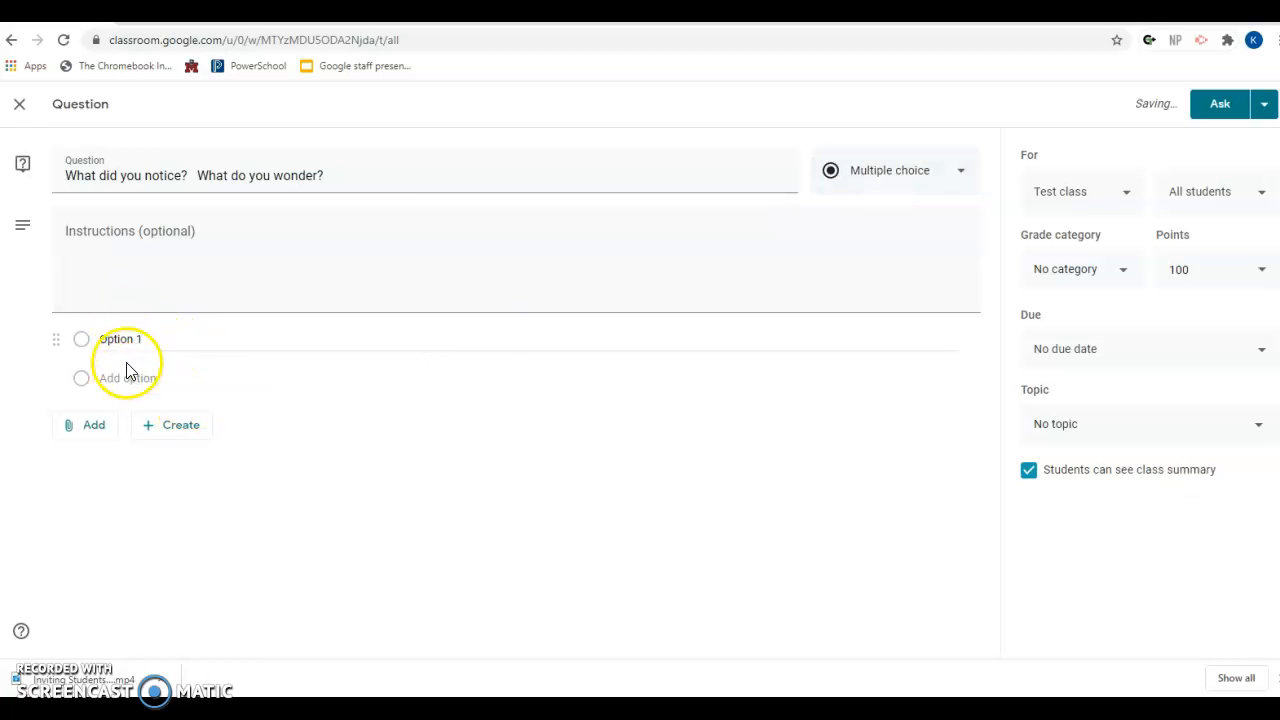
{"action": "left_click", "coordinate": [918, 178]}
{"action": "left_click", "coordinate": [897, 130]}
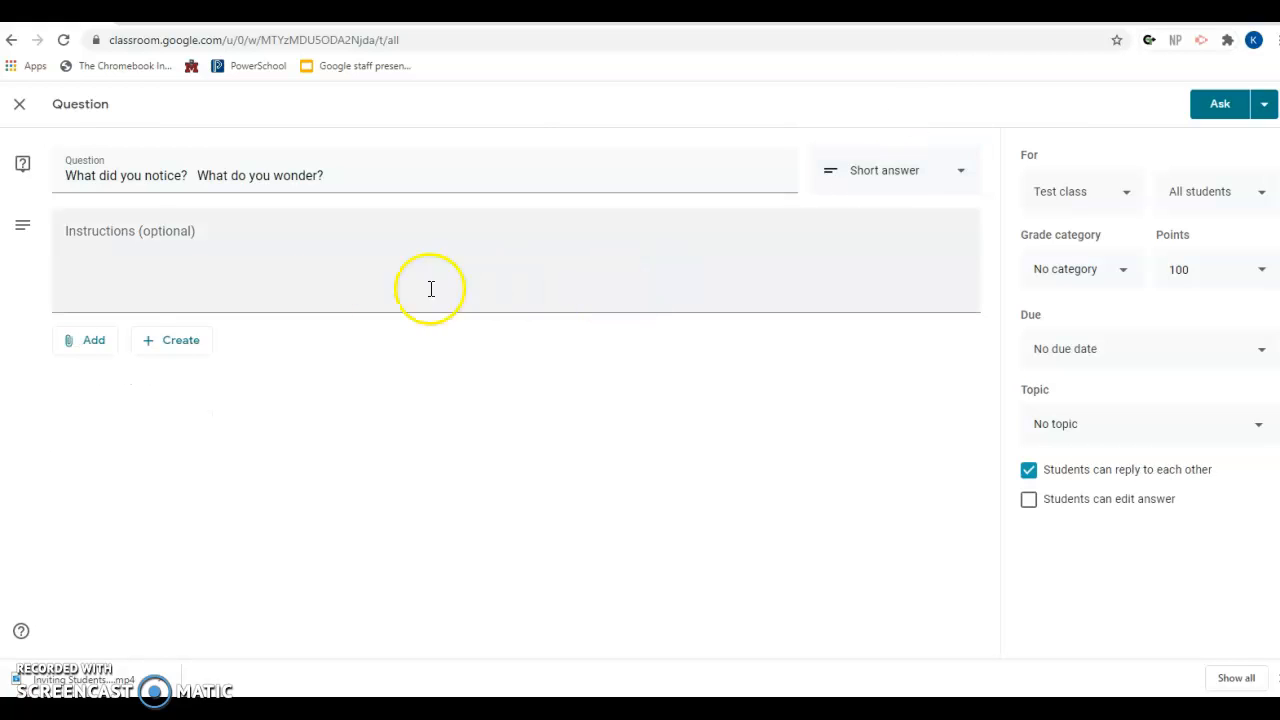
- Add the instructions "Read the following article and answer the questions." and attach only the For Testing Class document from Google Drive
{"action": "left_click", "coordinate": [87, 251]}
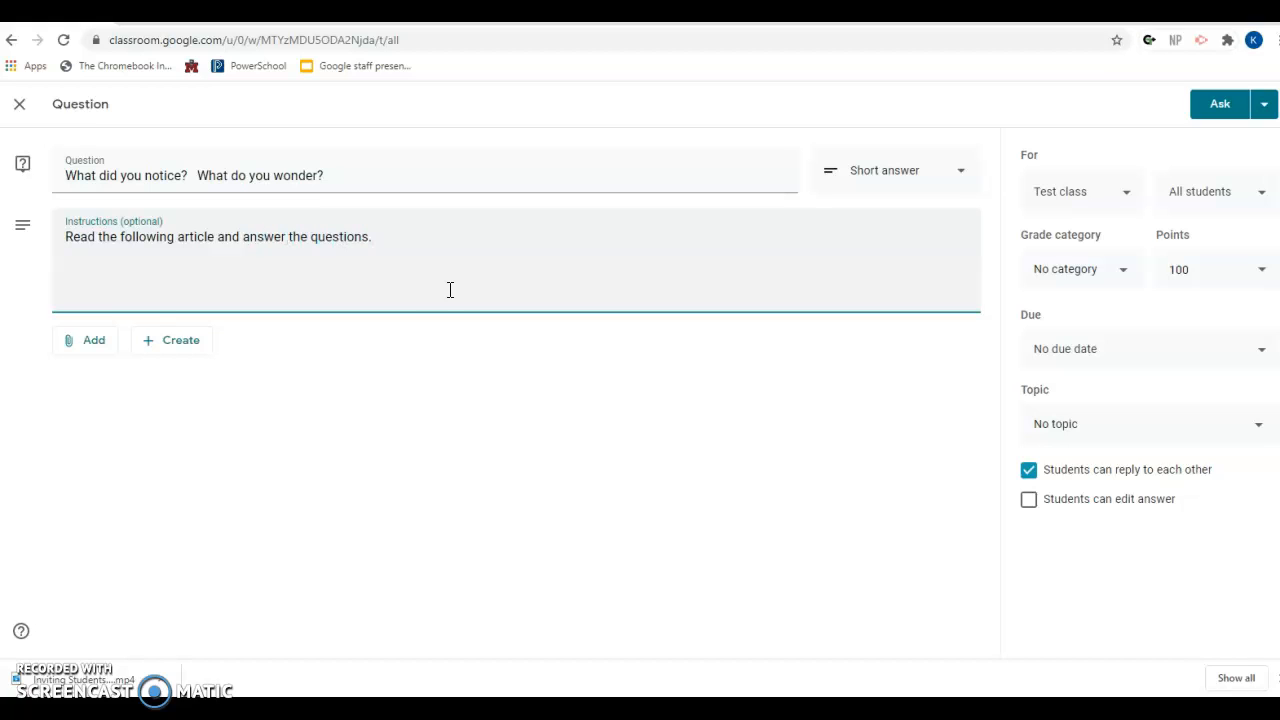
{"action": "left_click", "coordinate": [97, 345]}
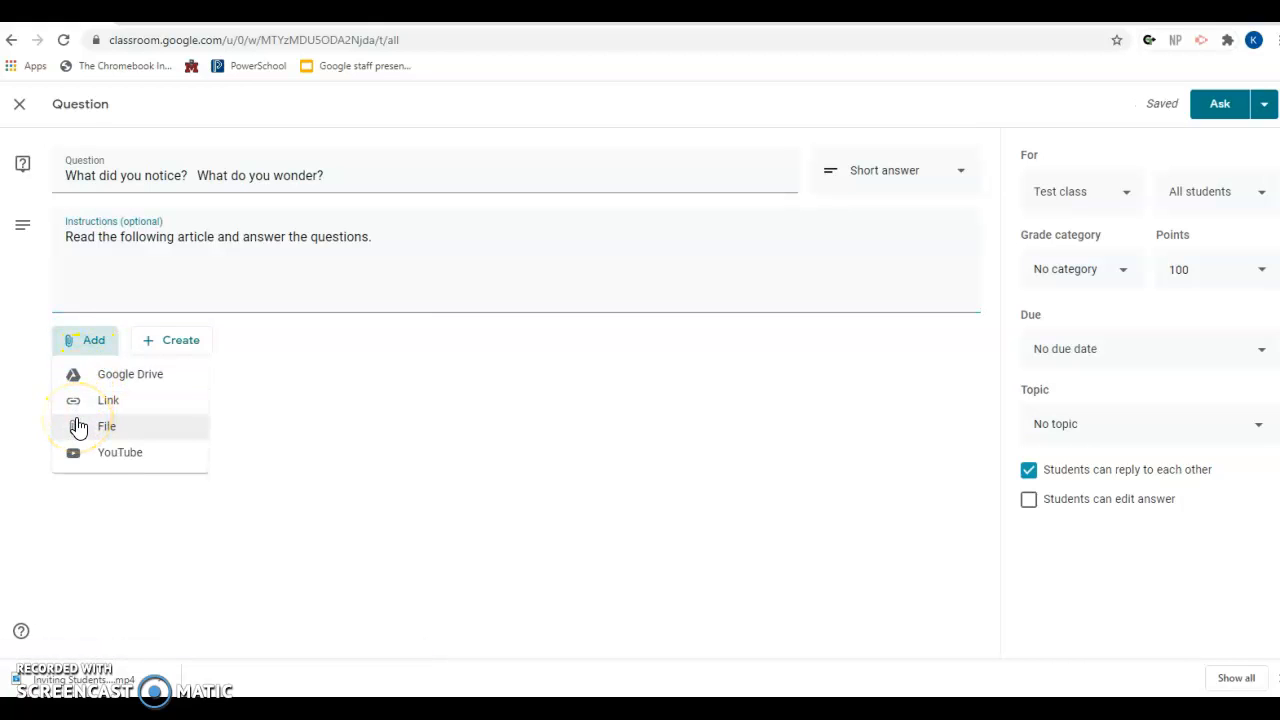
{"action": "left_click", "coordinate": [112, 378]}
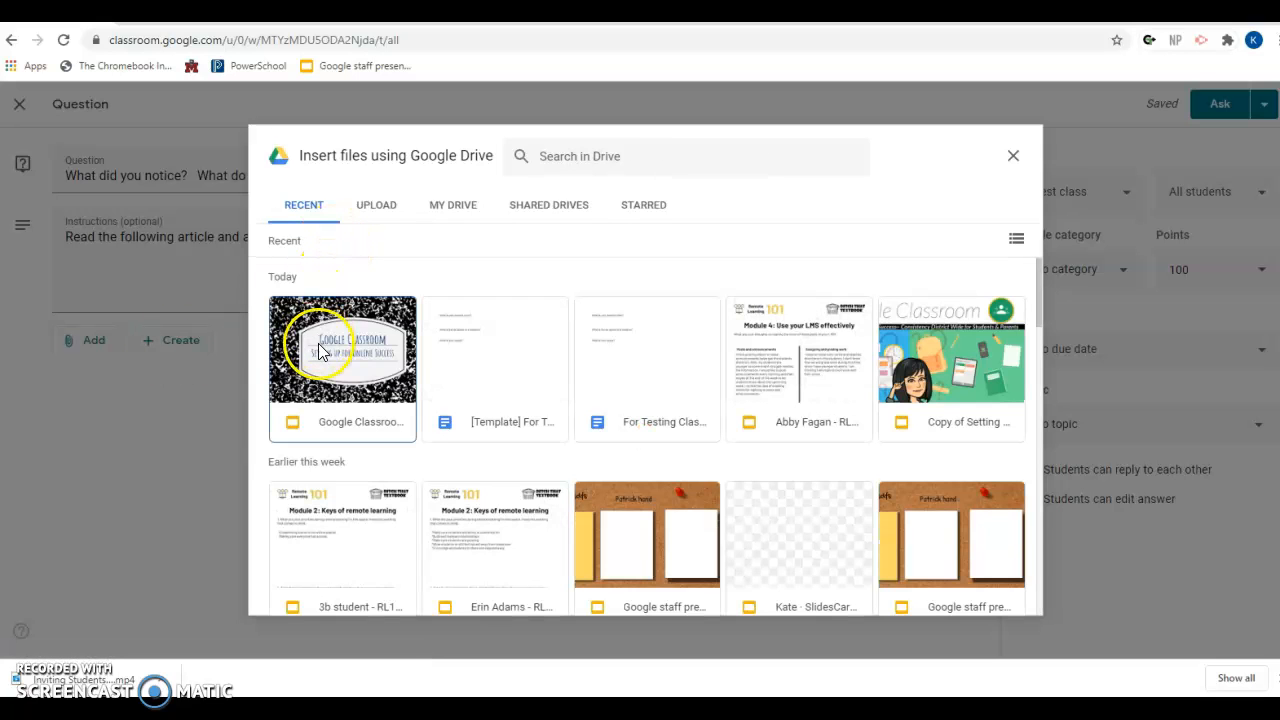
{"action": "left_click", "coordinate": [514, 360]}
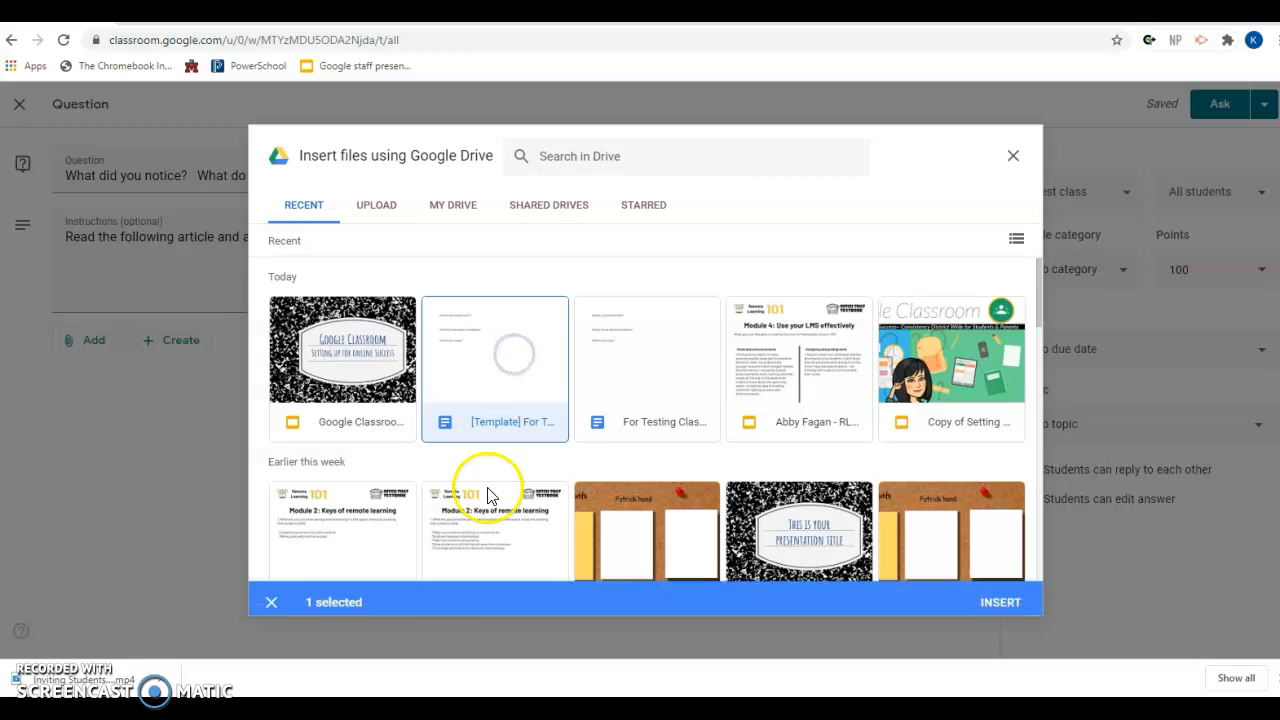
{"action": "left_click", "coordinate": [646, 368]}
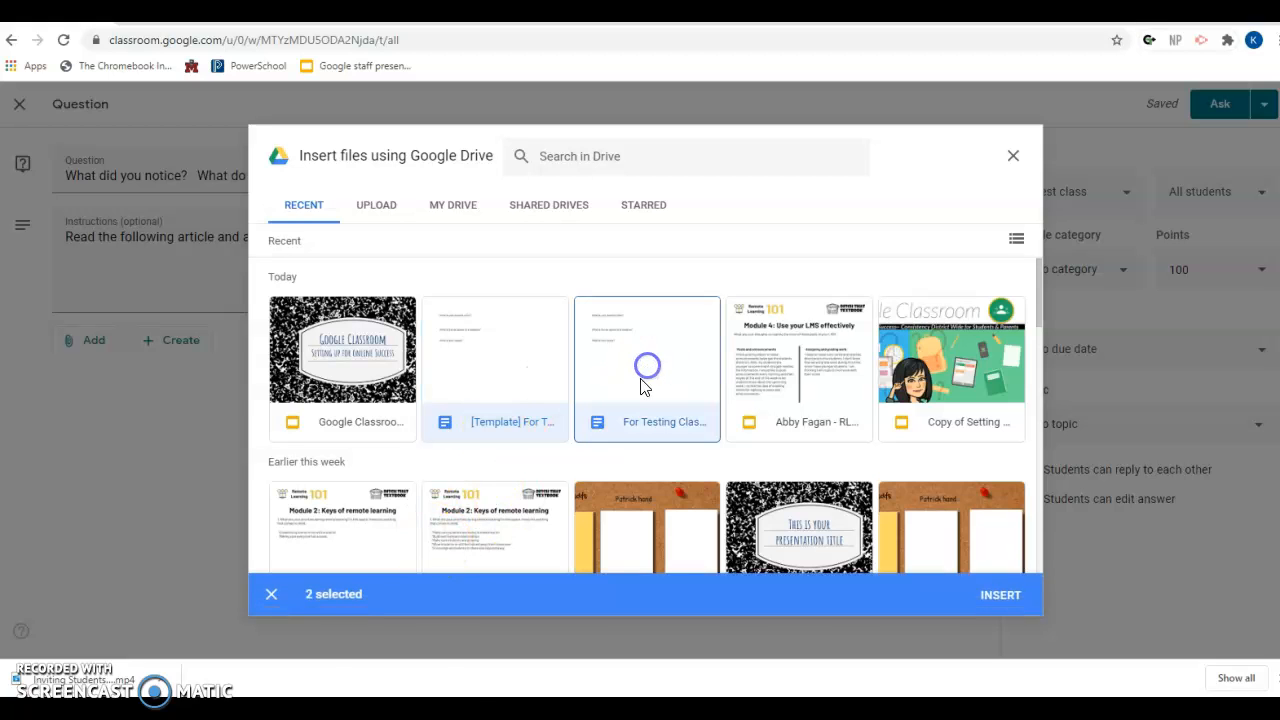
{"action": "left_click", "coordinate": [1005, 602]}
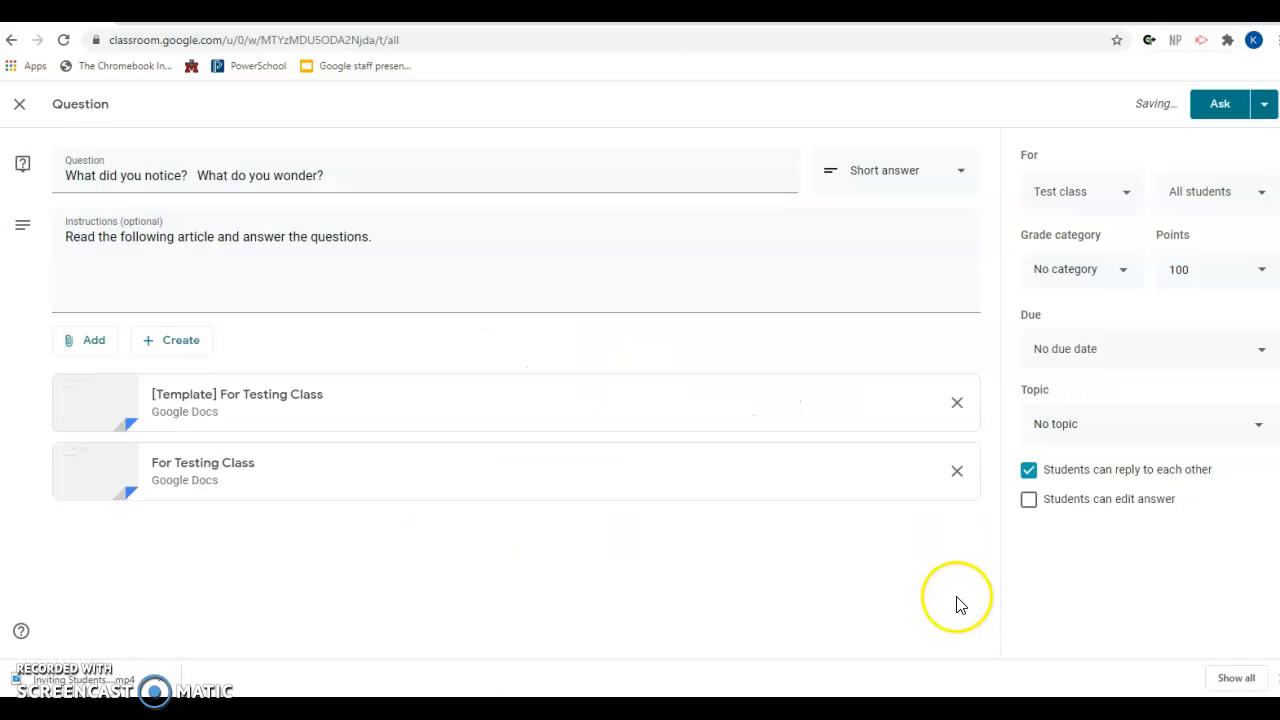
{"action": "left_click", "coordinate": [957, 406]}
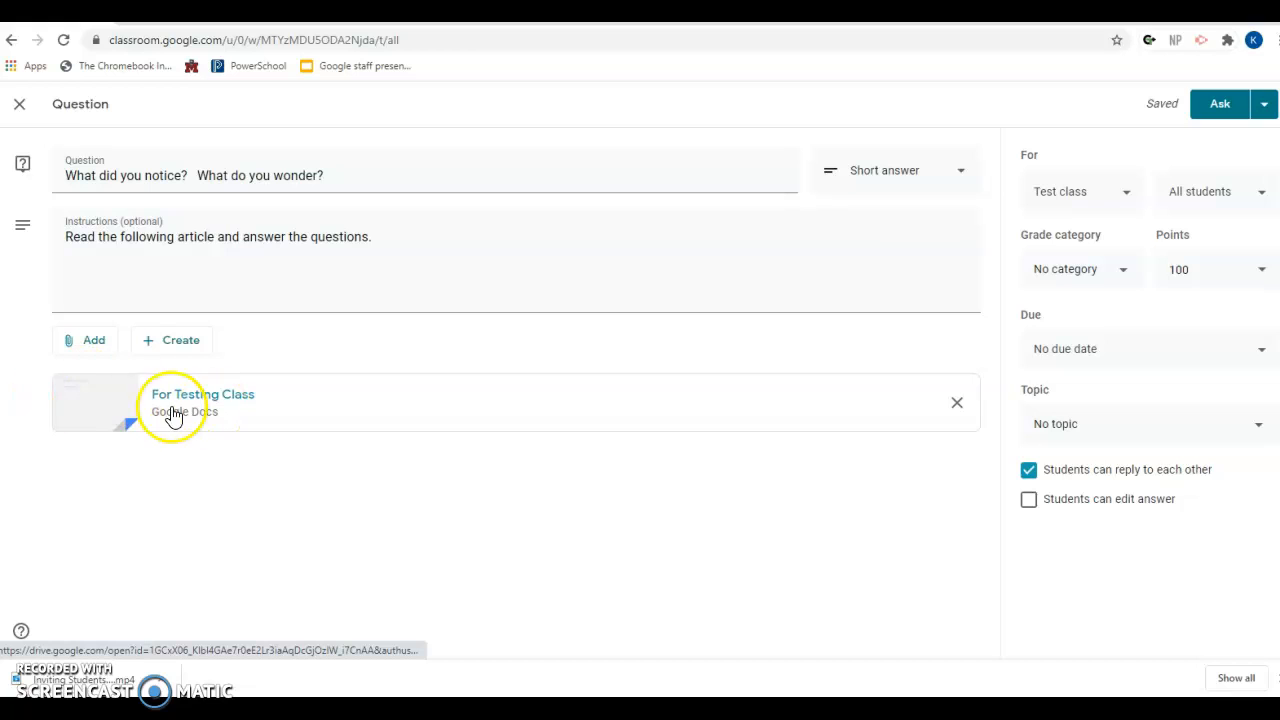
- Review the class and grade category choices, keeping Test class and no category, and make the question ungraded
{"action": "left_click", "coordinate": [1112, 198]}
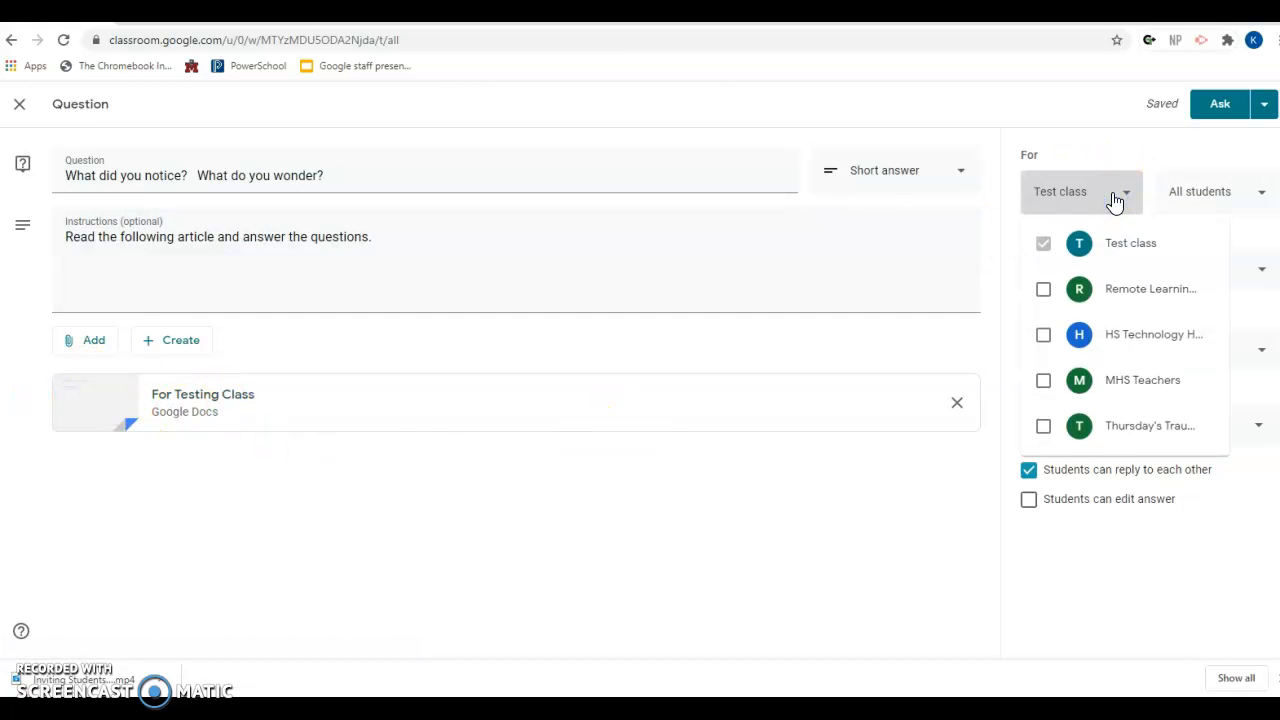
{"action": "left_click", "coordinate": [1114, 196]}
{"action": "left_click", "coordinate": [1112, 276]}
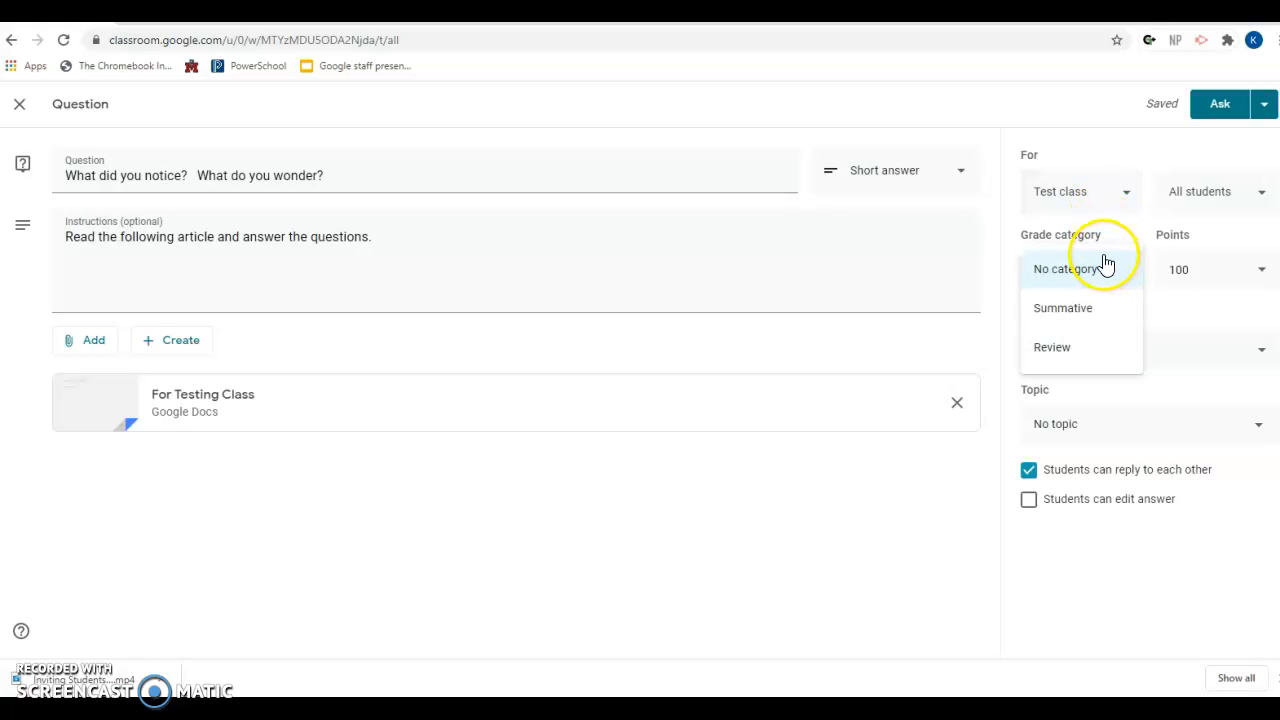
{"action": "left_click", "coordinate": [1240, 264]}
{"action": "left_click", "coordinate": [1191, 309]}
- Set the question's due date to Aug 18, 2020, without a time
{"action": "left_click", "coordinate": [1136, 352]}
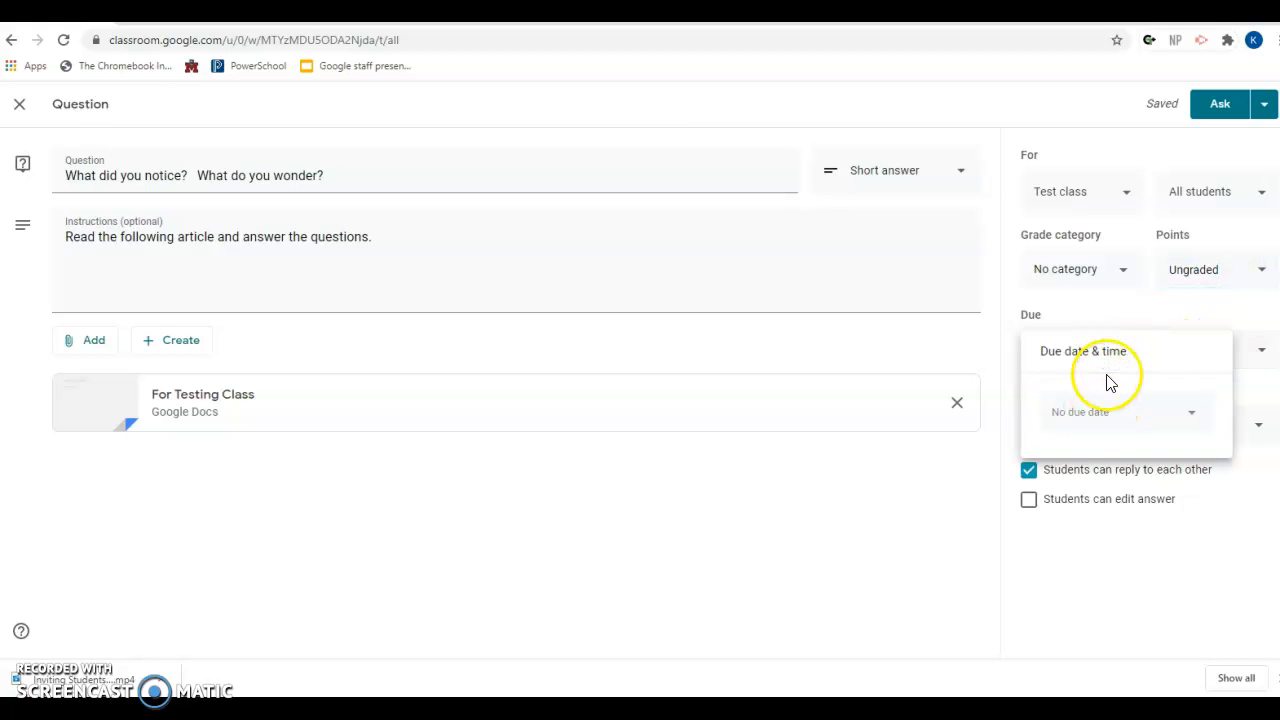
{"action": "left_click", "coordinate": [1086, 410]}
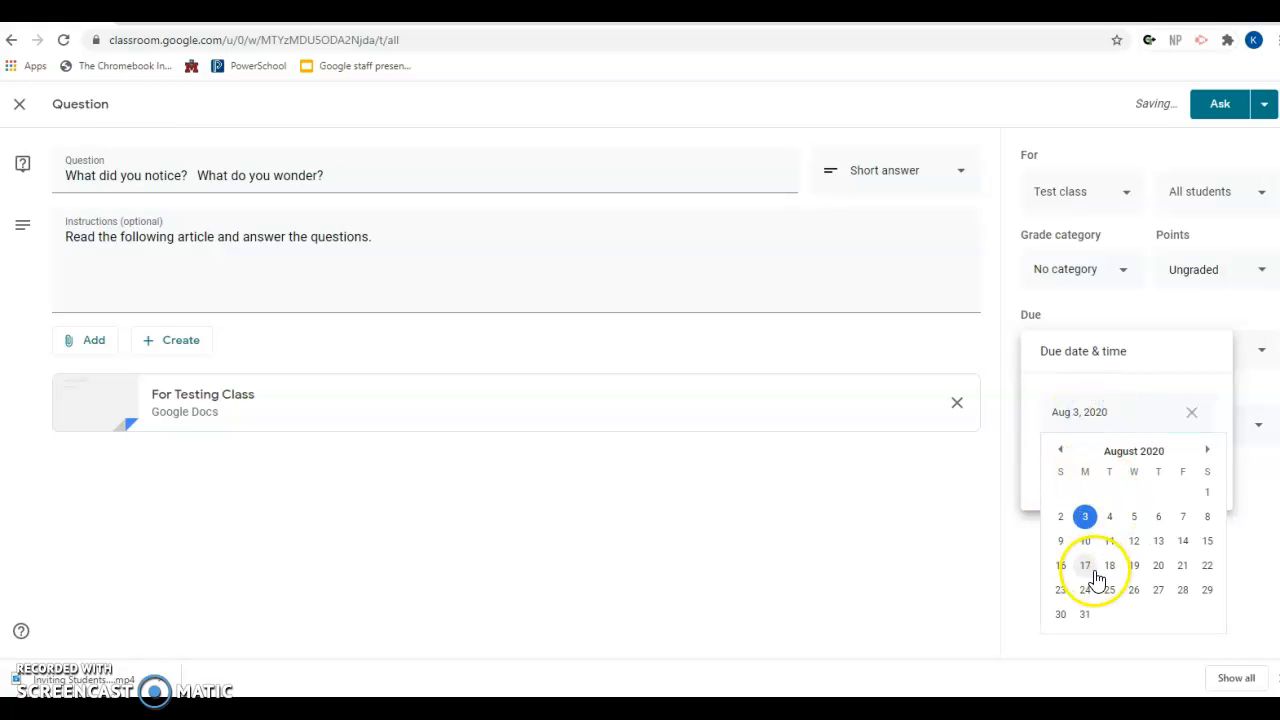
{"action": "left_click", "coordinate": [1109, 566]}
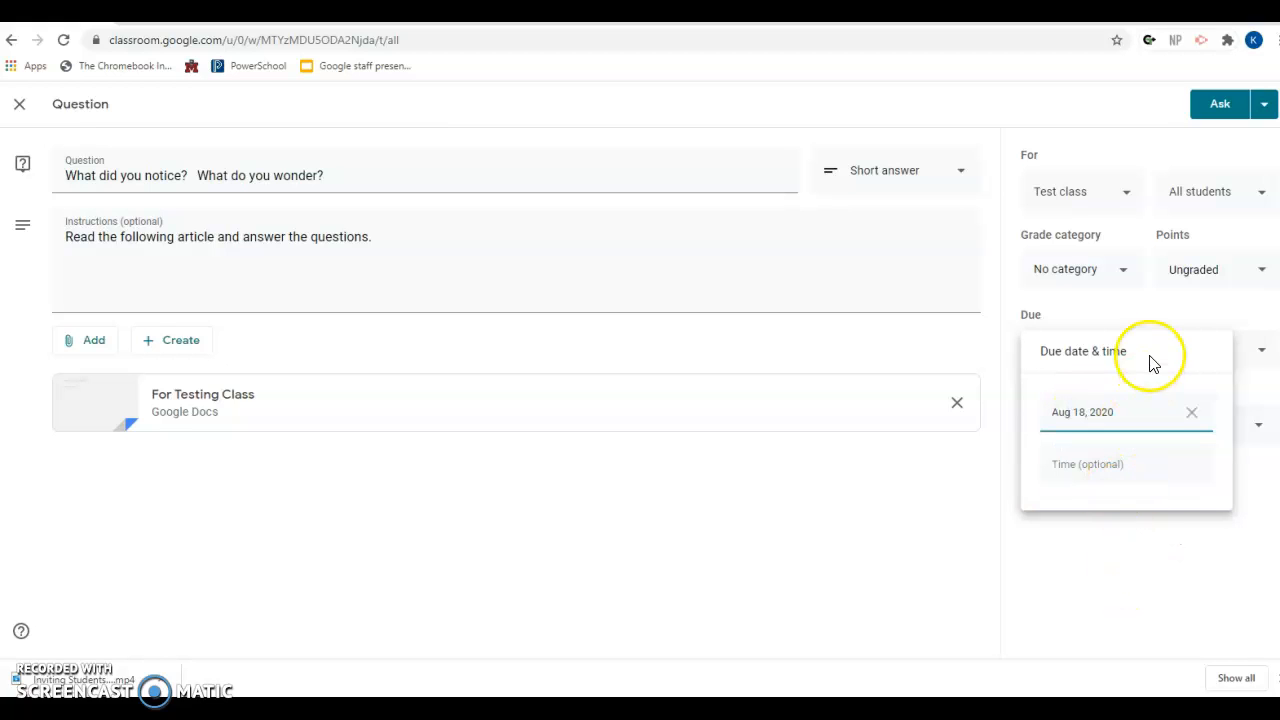
{"action": "left_click", "coordinate": [1185, 326]}
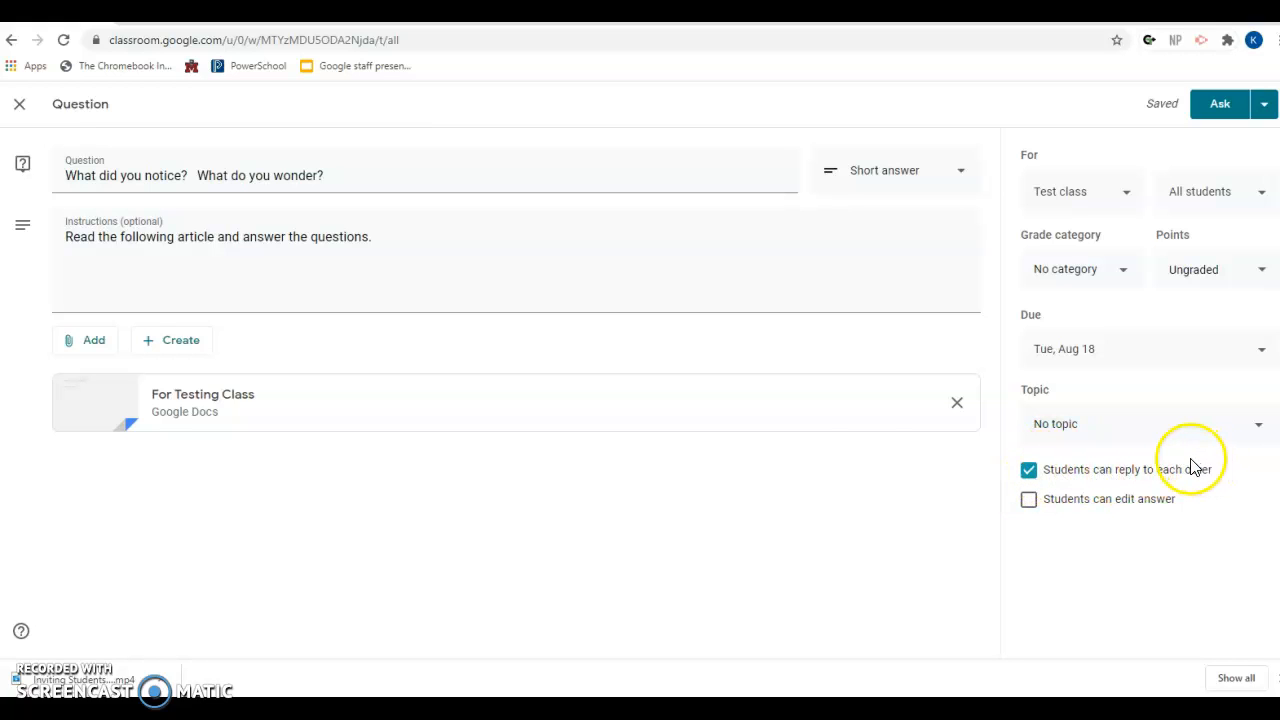
- Append "When done respond to at least 2 classmates." to the instructions and post the question to the class immediately
{"action": "left_click", "coordinate": [397, 238]}
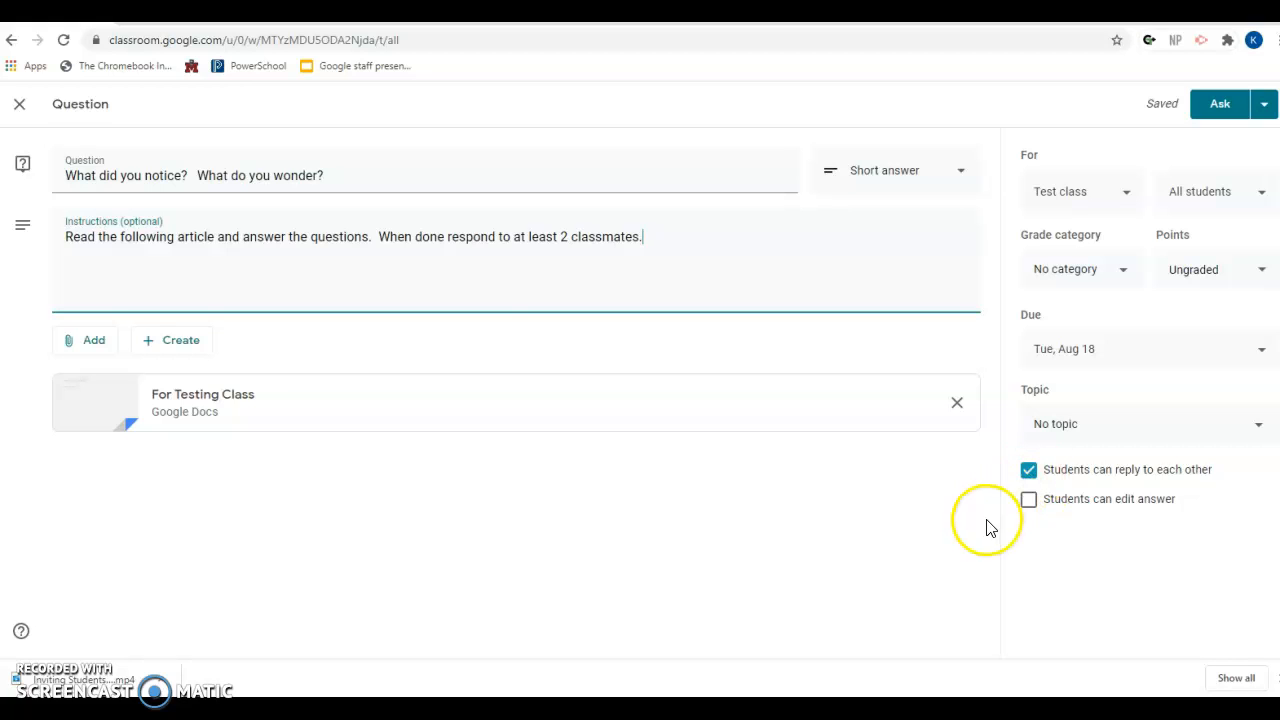
{"action": "left_click", "coordinate": [1266, 108]}
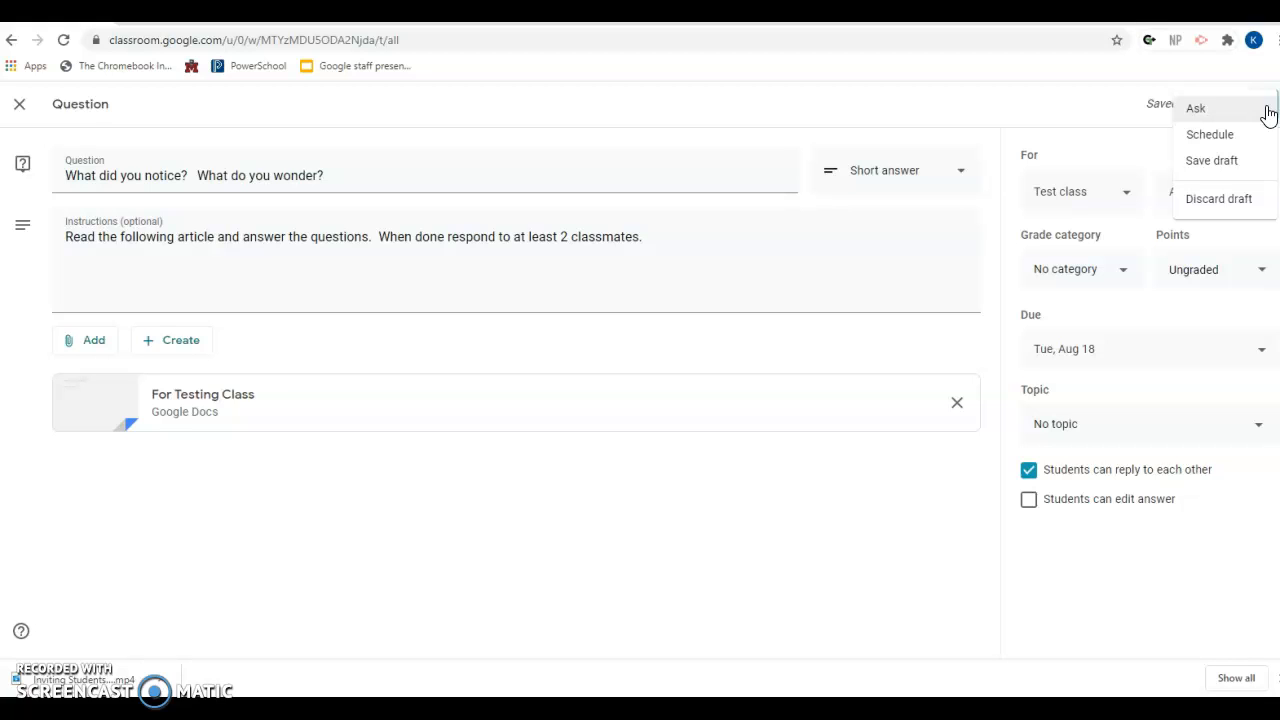
{"action": "left_click", "coordinate": [1194, 110]}
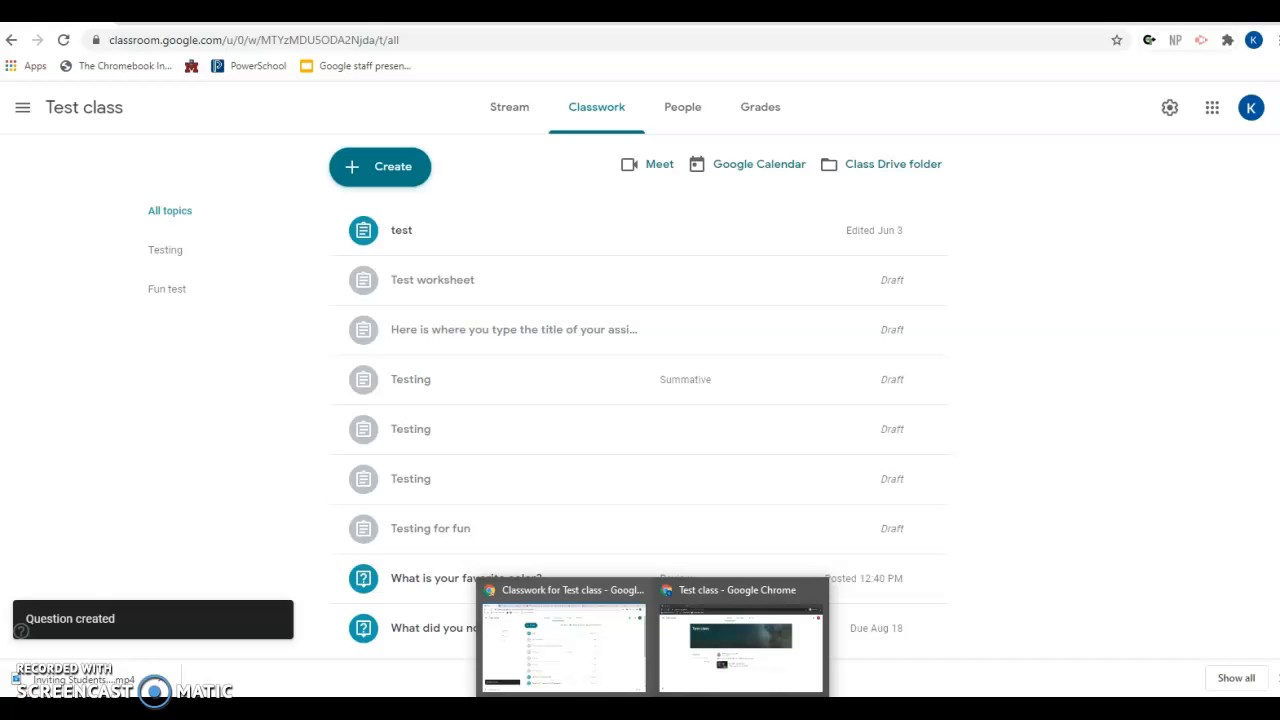
- Switch to the student's Chrome window, open the new question from the refreshed Test class classwork, and check its attached document
{"action": "left_click", "coordinate": [681, 663]}
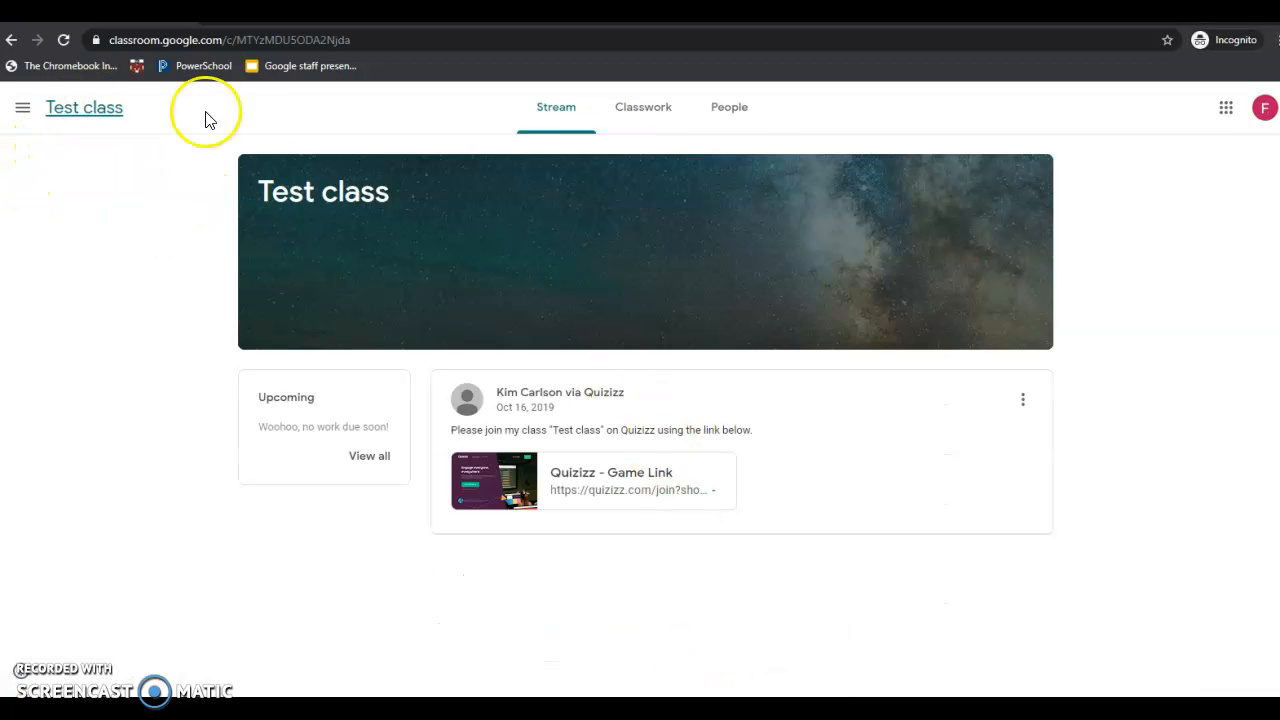
{"action": "left_click", "coordinate": [643, 118]}
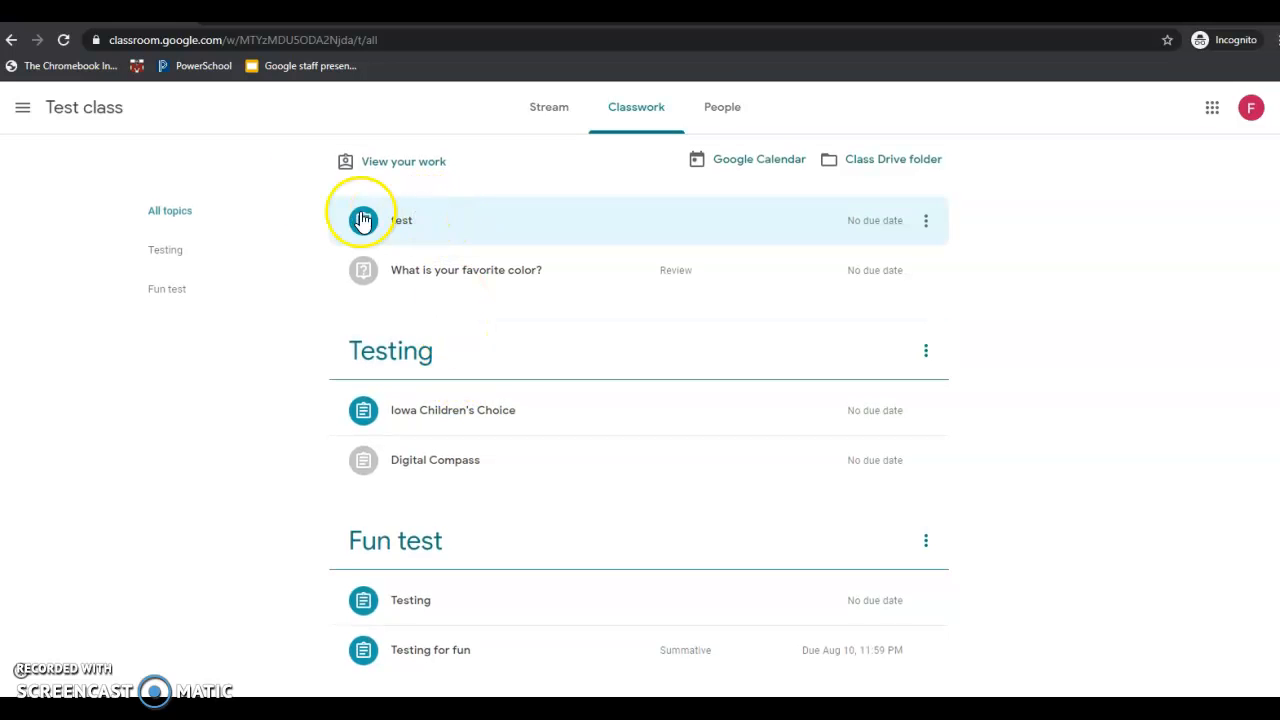
{"action": "left_click", "coordinate": [63, 40]}
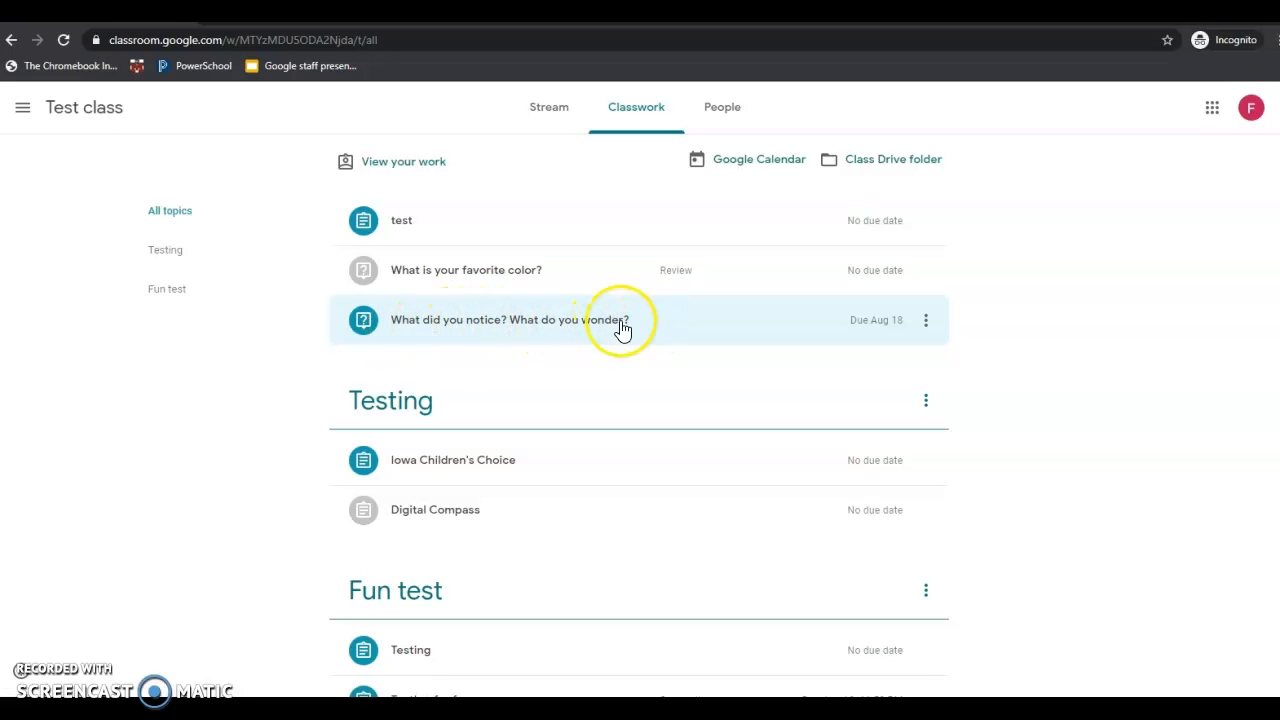
{"action": "left_click", "coordinate": [525, 327]}
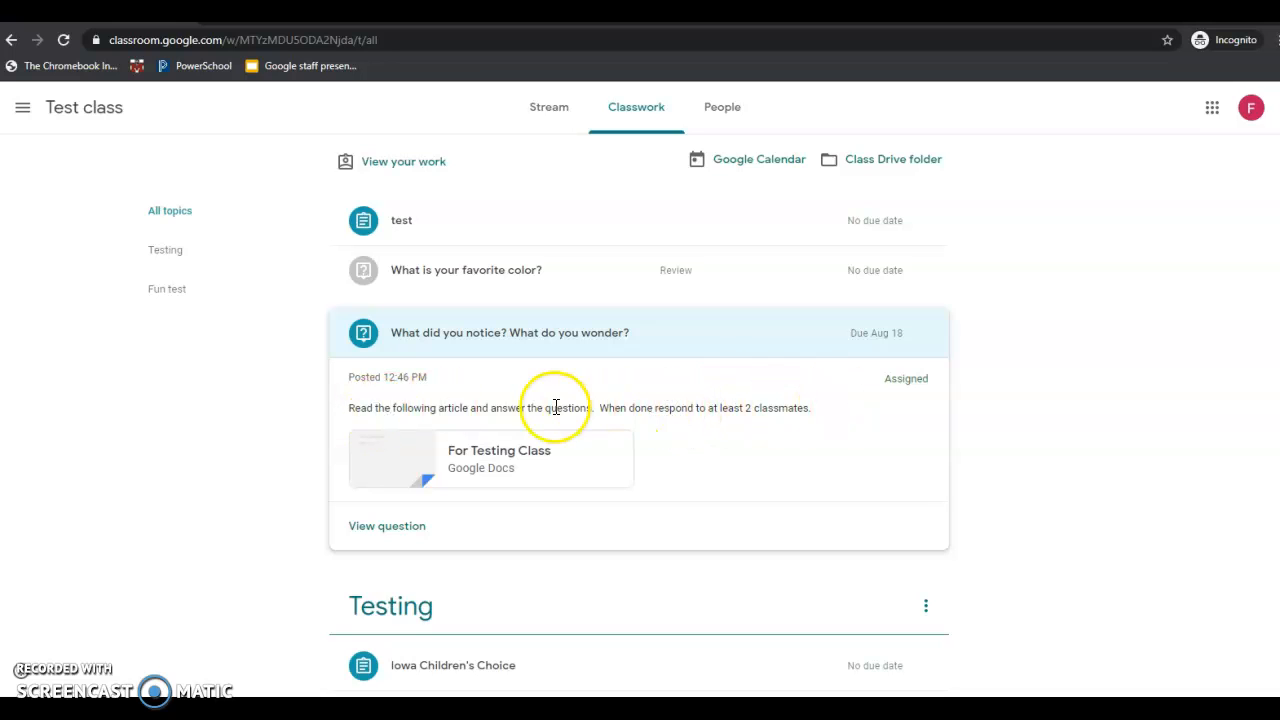
{"action": "left_click", "coordinate": [388, 532]}
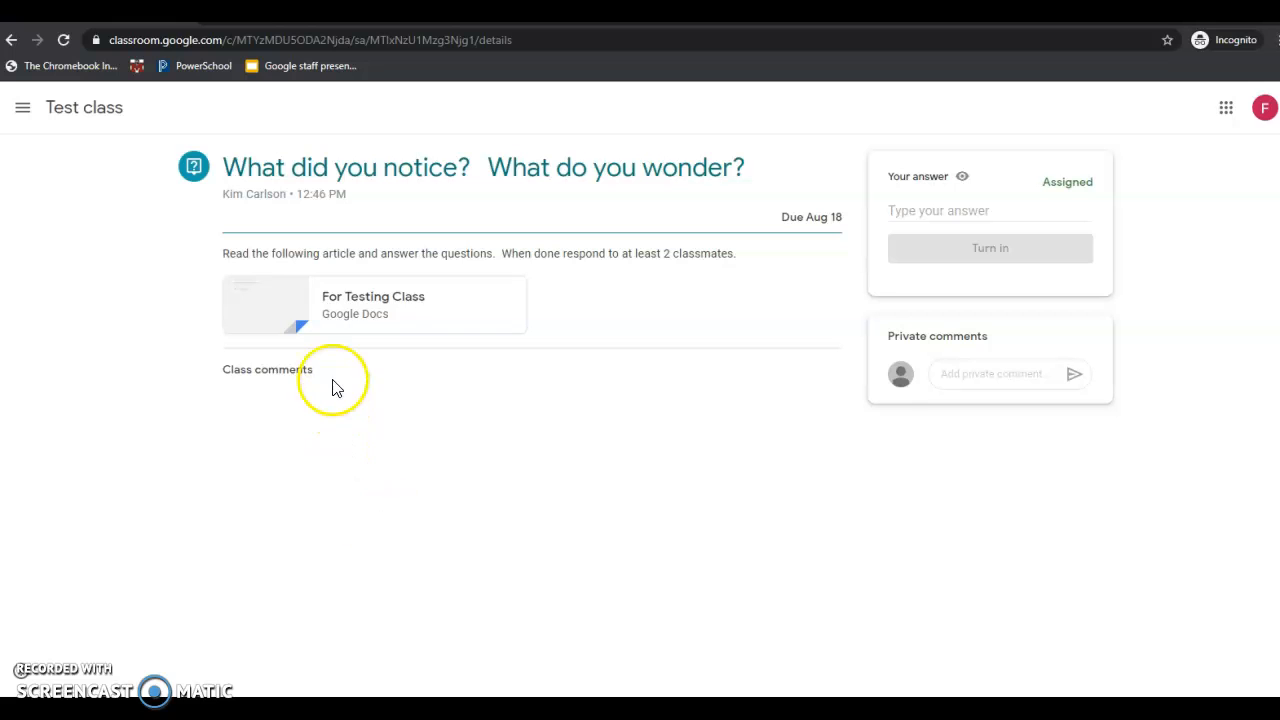
{"action": "left_click", "coordinate": [265, 305]}
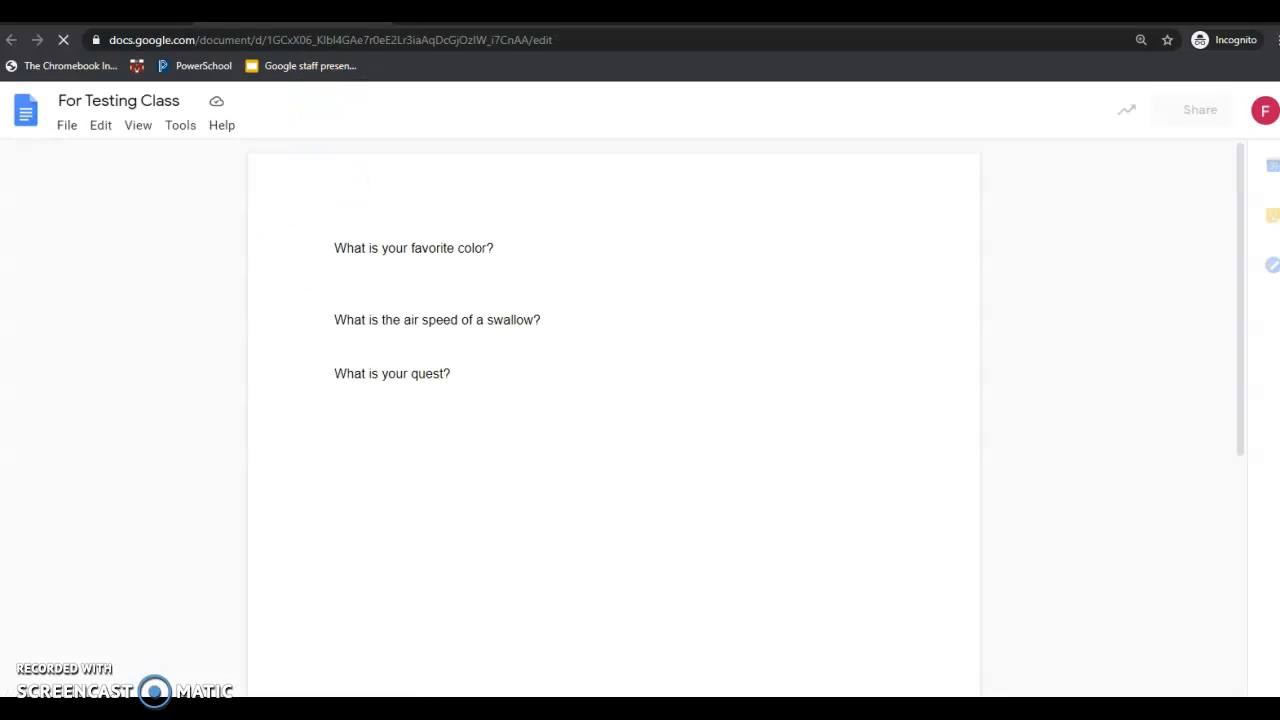
{"action": "left_click", "coordinate": [372, 20]}
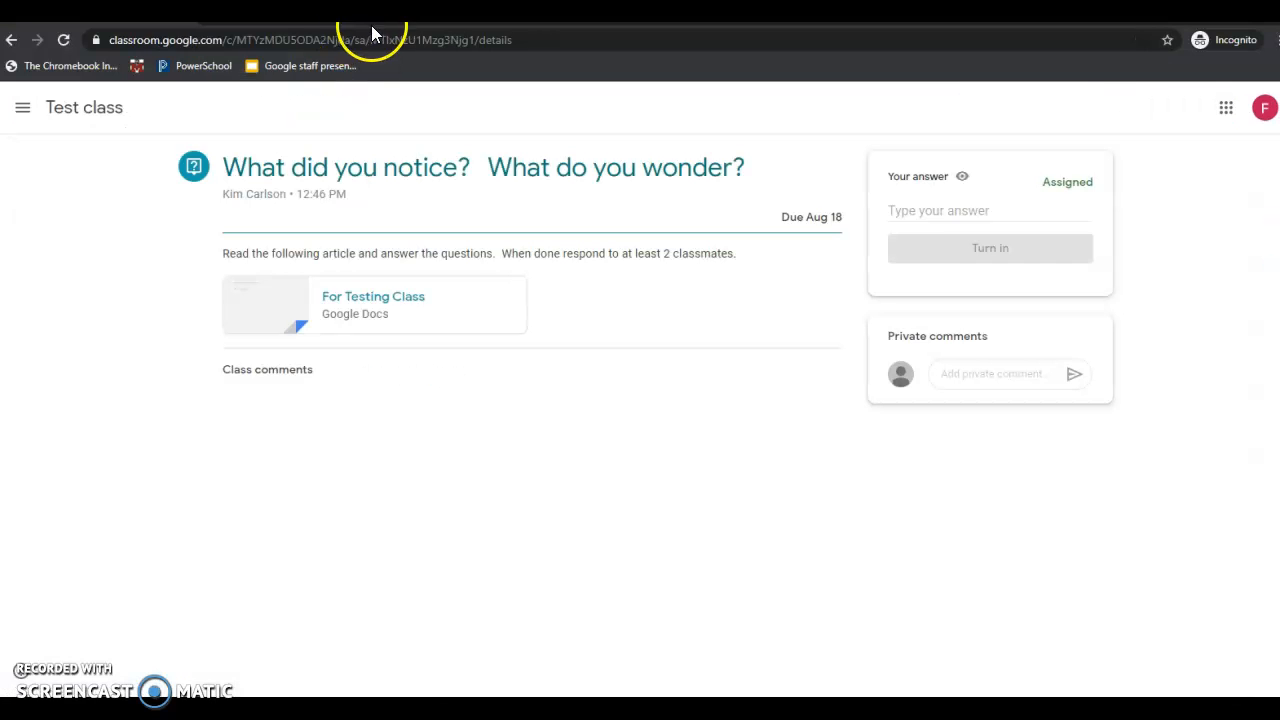
- Turn in the student answer "I noticed it was colorful. I wonder what is coming next" and open the classmate answers
{"action": "left_click", "coordinate": [896, 211]}
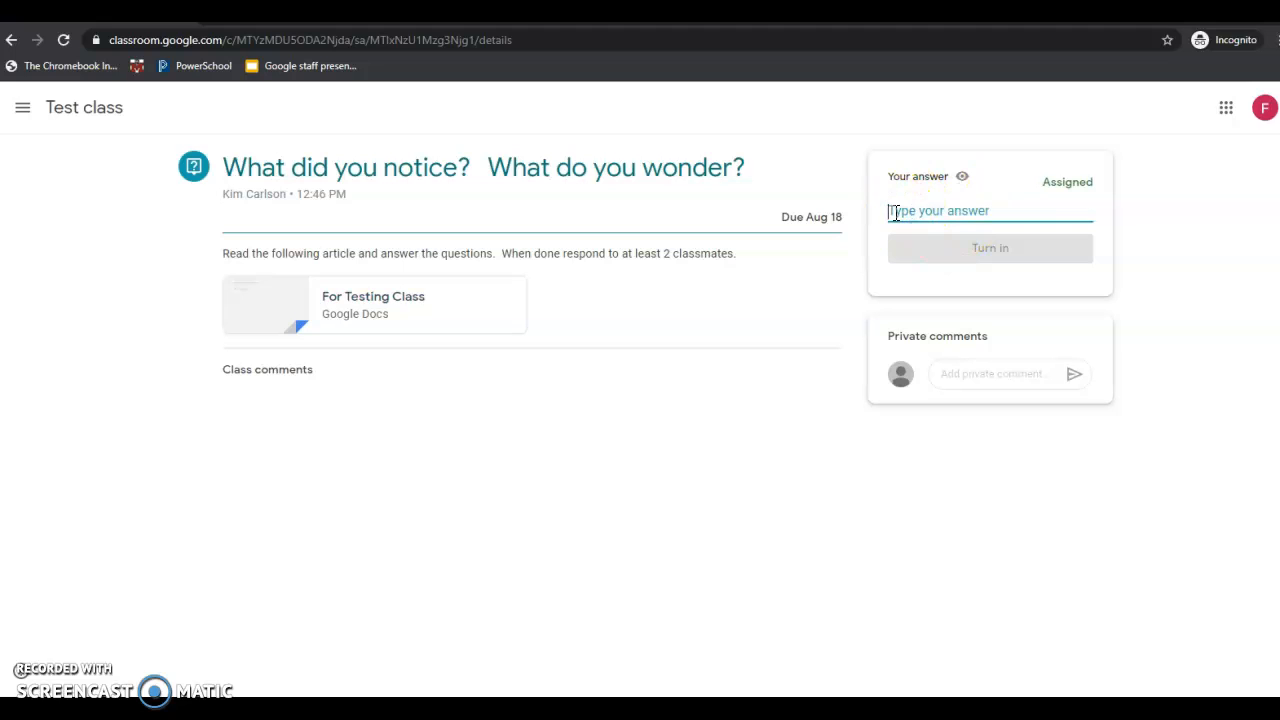
{"action": "type", "text": "I noticed it was colorful."}
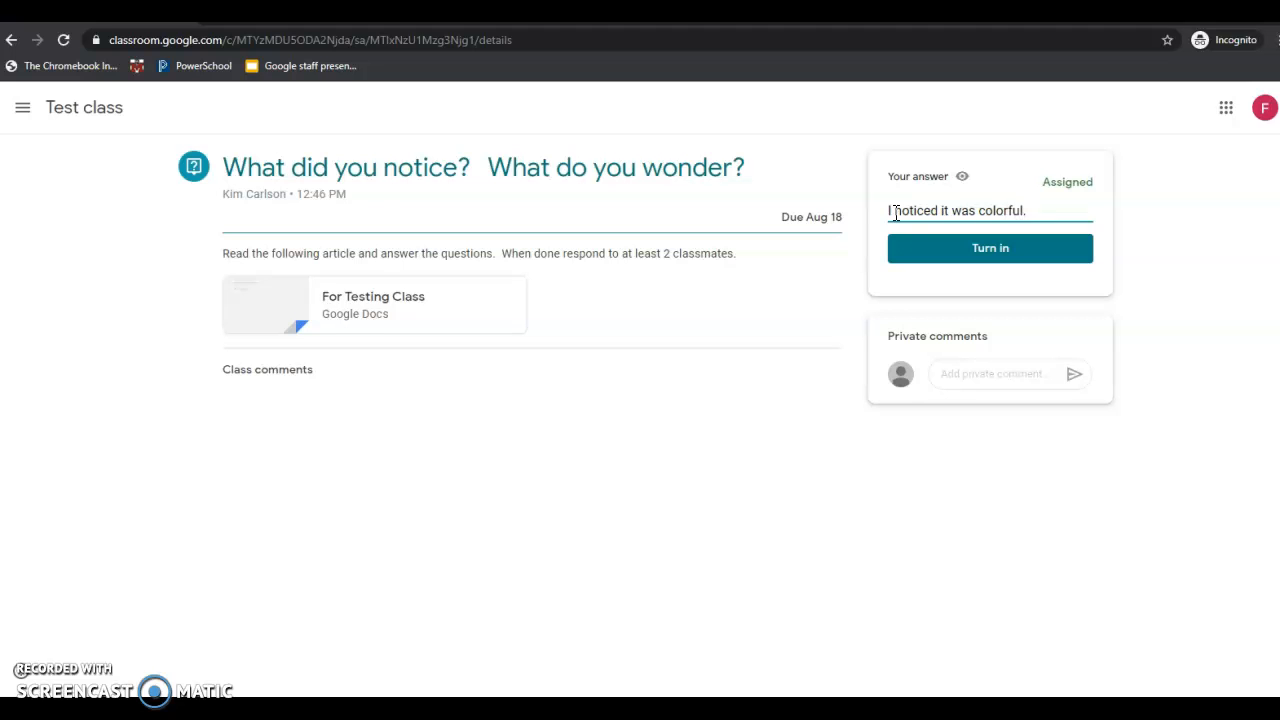
{"action": "type", "text": "r what is coming next"}
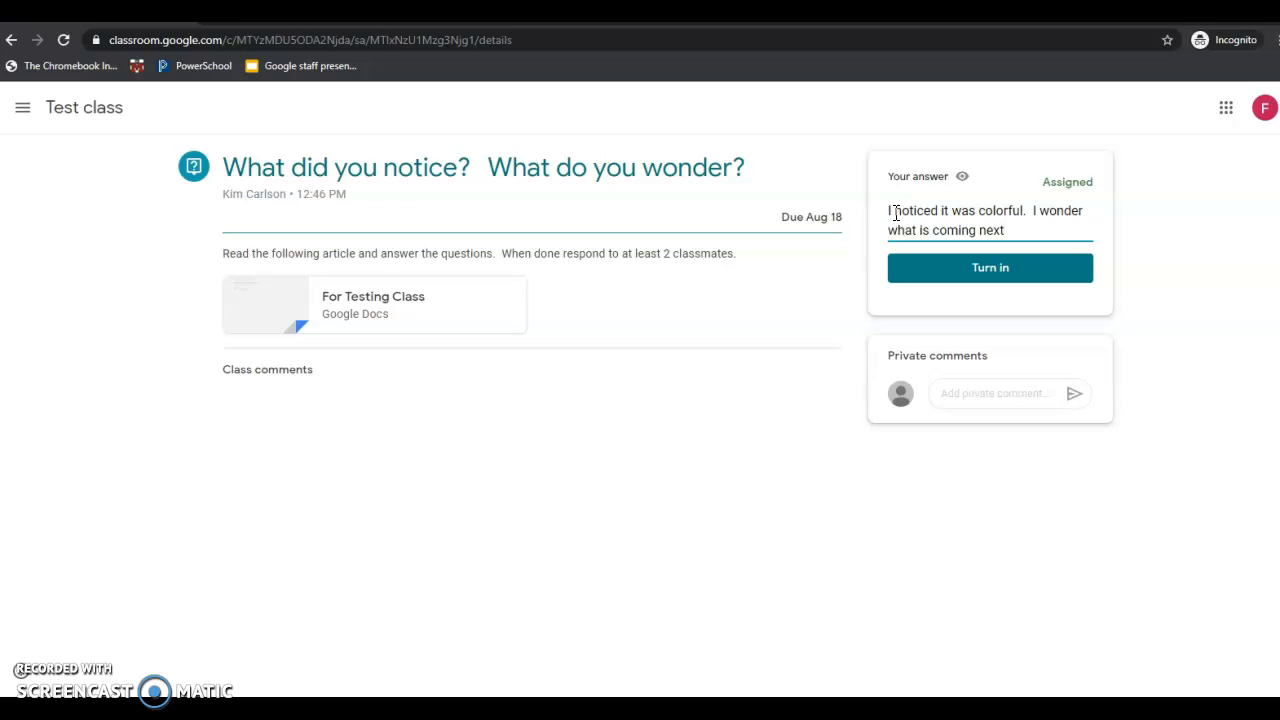
{"action": "left_click", "coordinate": [979, 272]}
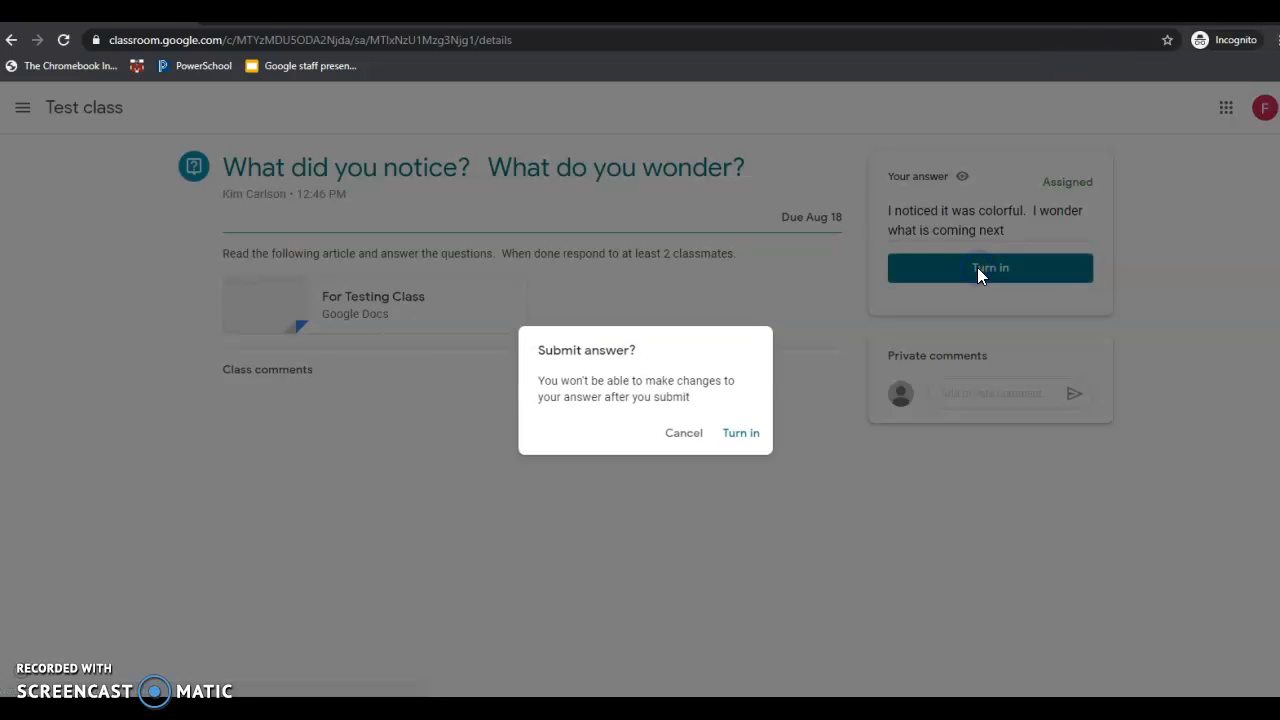
{"action": "left_click", "coordinate": [736, 436]}
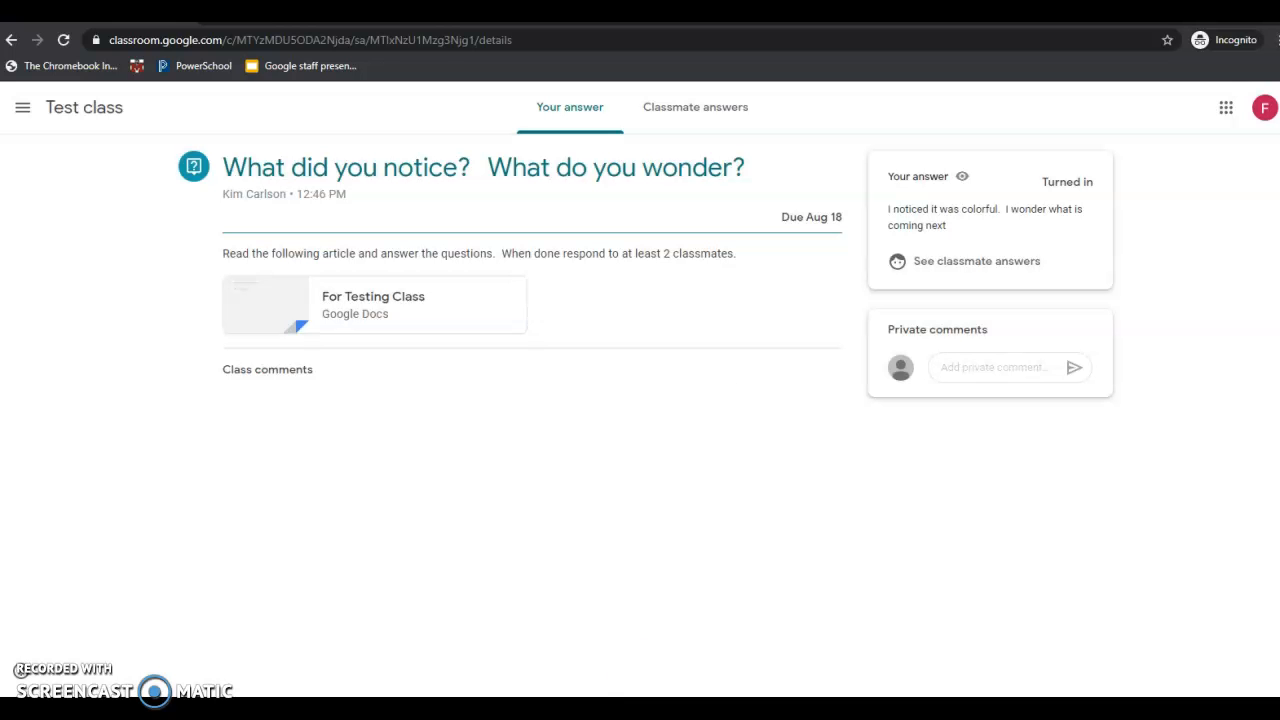
{"action": "left_click", "coordinate": [956, 272]}
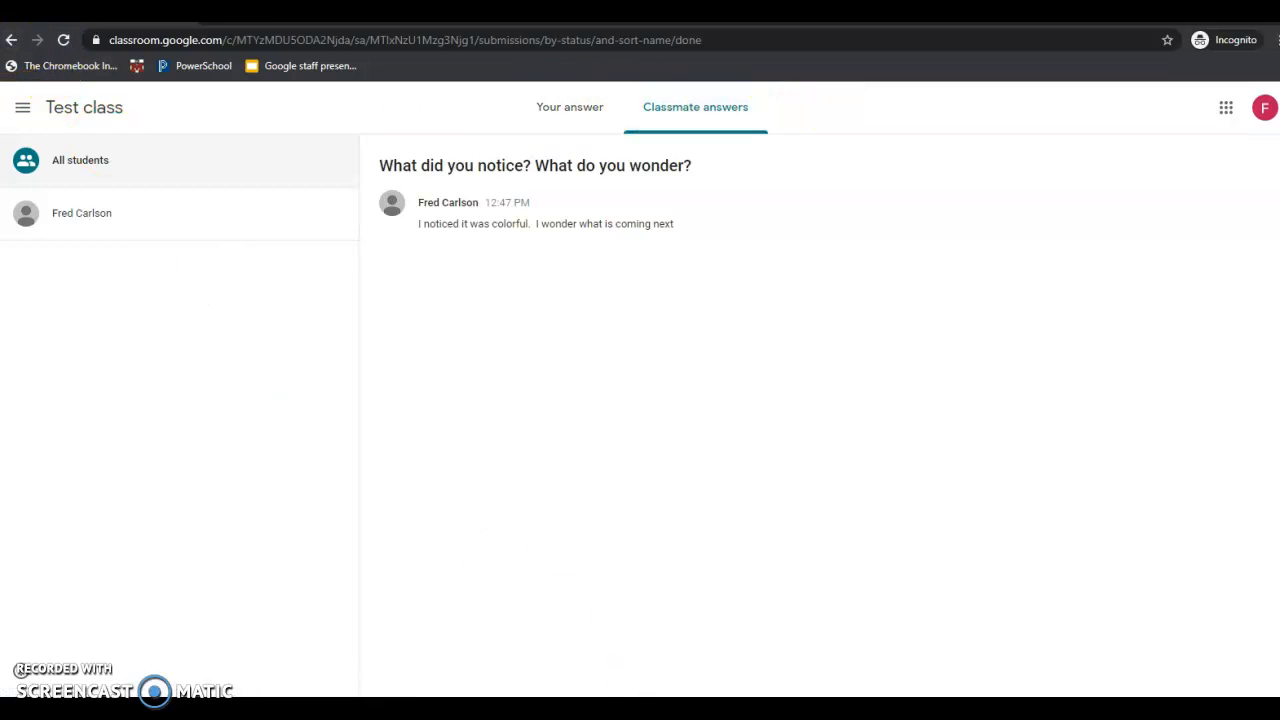
- Switch to the teacher's Chrome window, open the refreshed question's student answers from Test class classwork, and open a reply to the turned-in answer
{"action": "left_click", "coordinate": [615, 652]}
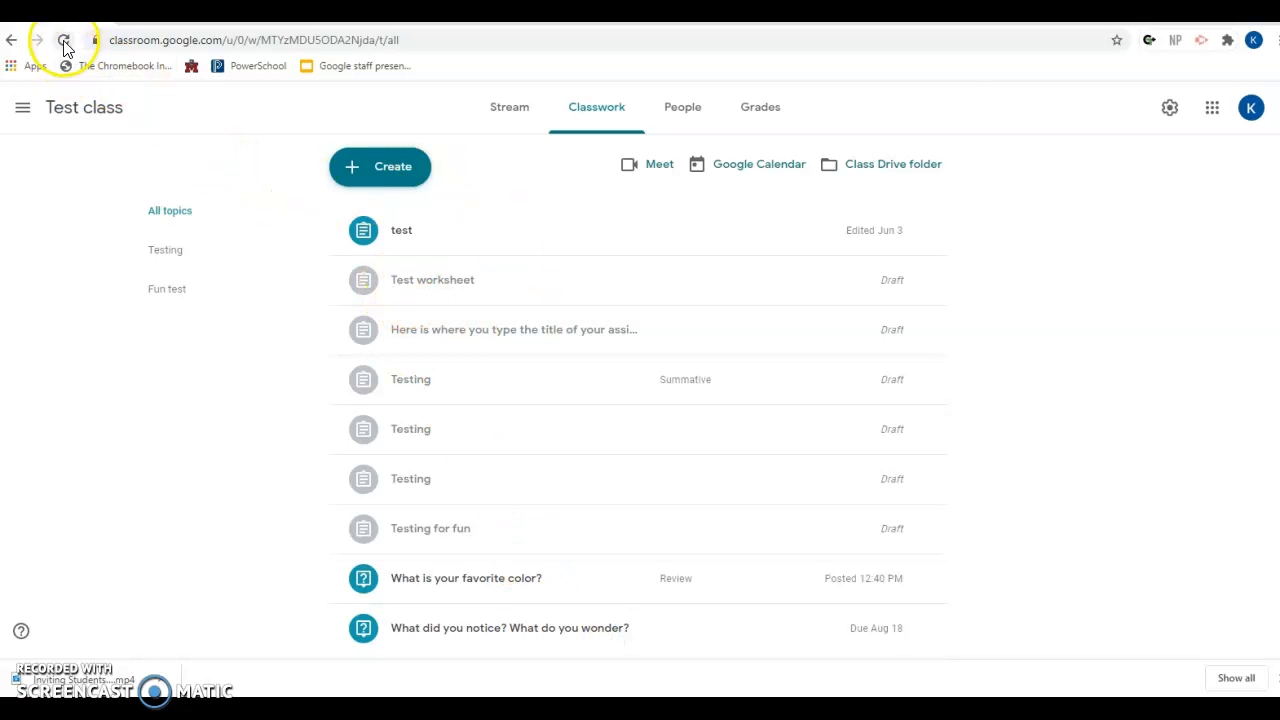
{"action": "left_click", "coordinate": [63, 42]}
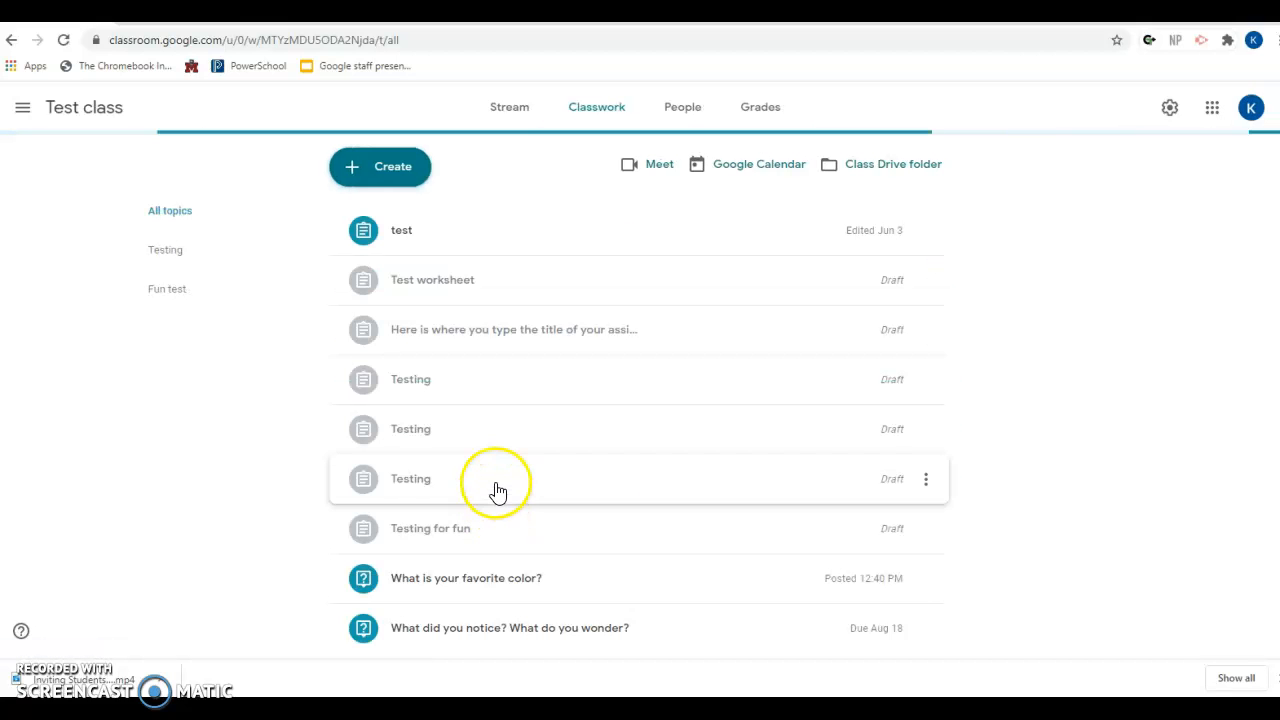
{"action": "left_click", "coordinate": [440, 628]}
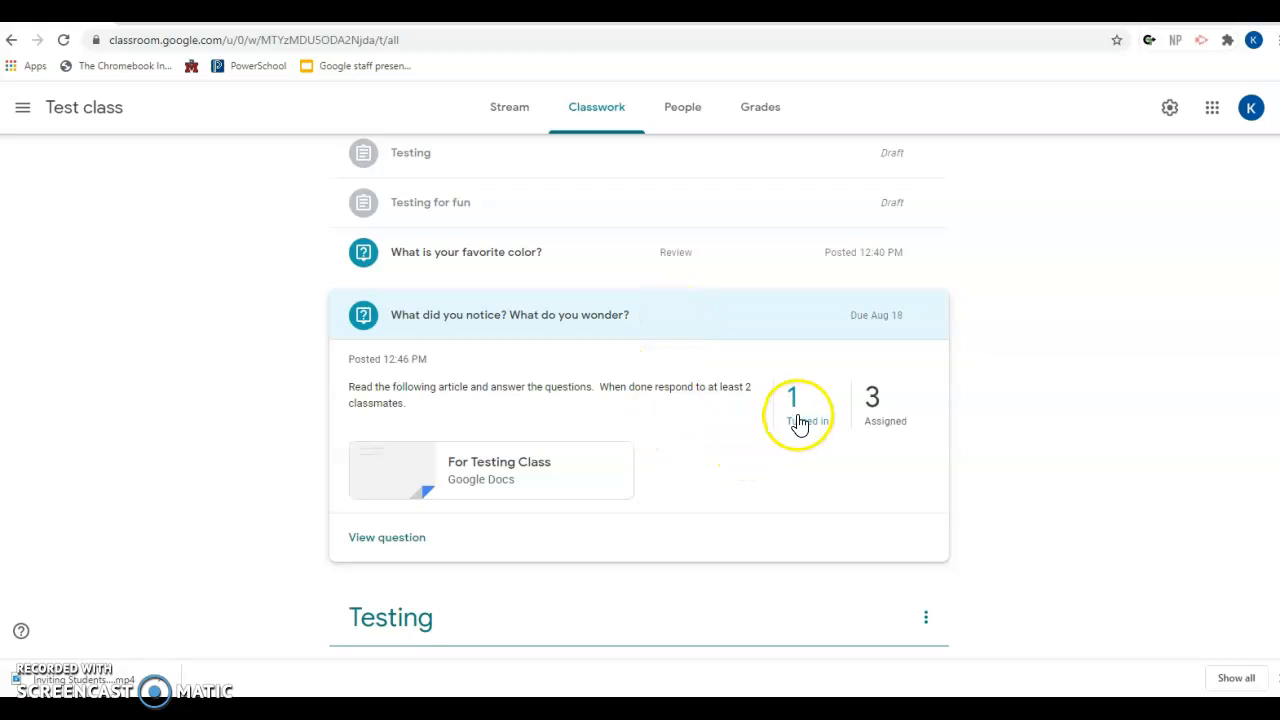
{"action": "left_click", "coordinate": [386, 537]}
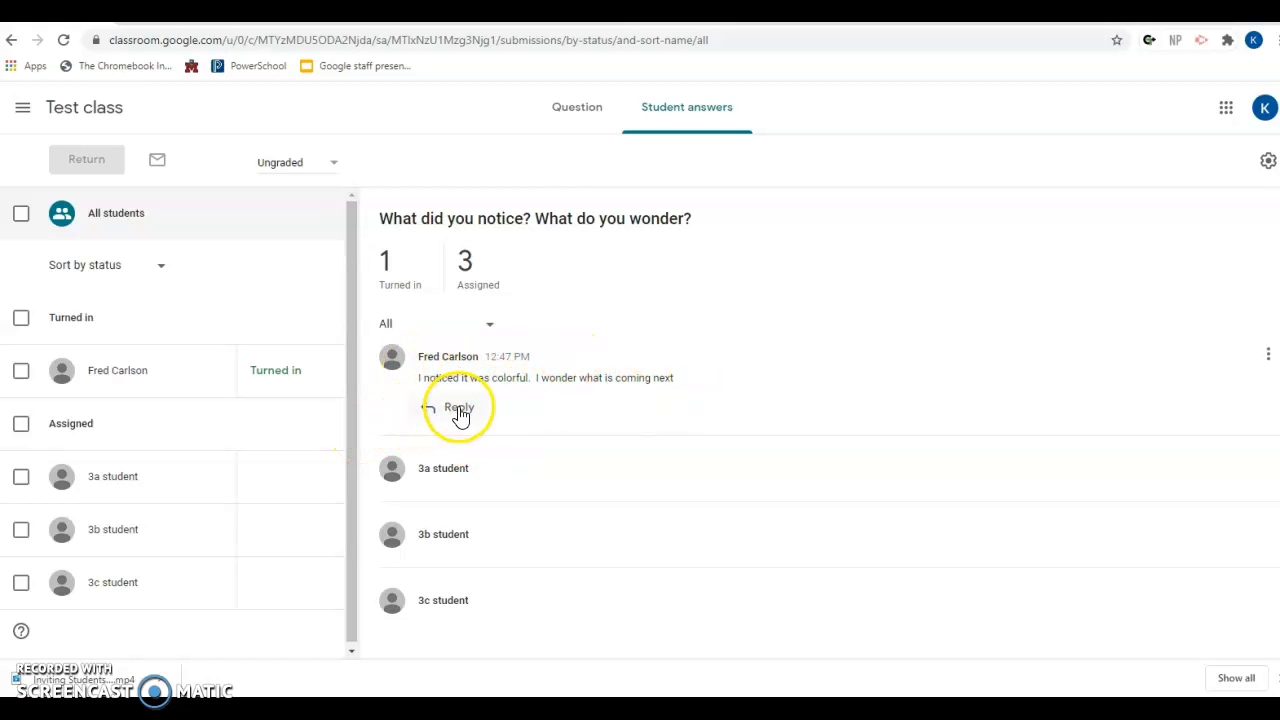
{"action": "left_click", "coordinate": [459, 409]}
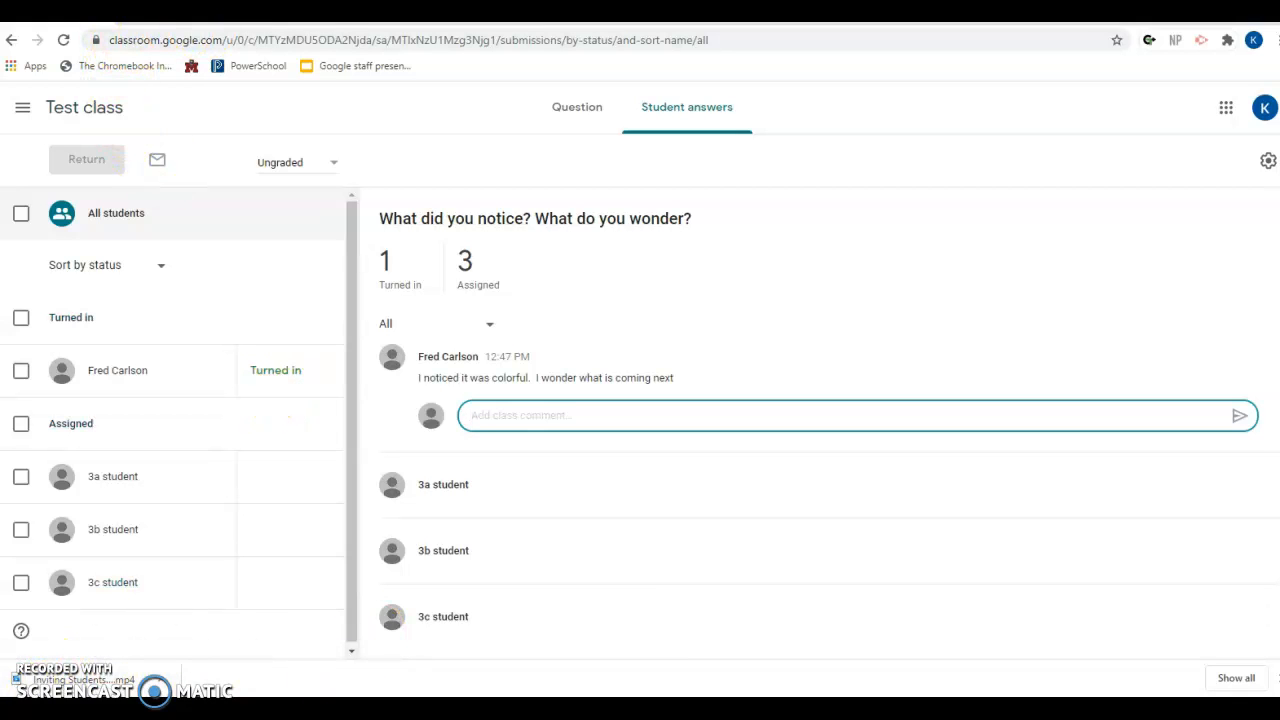
{"action": "scroll", "coordinate": [167, 416], "scroll_direction": "down", "scroll_amount": 1}
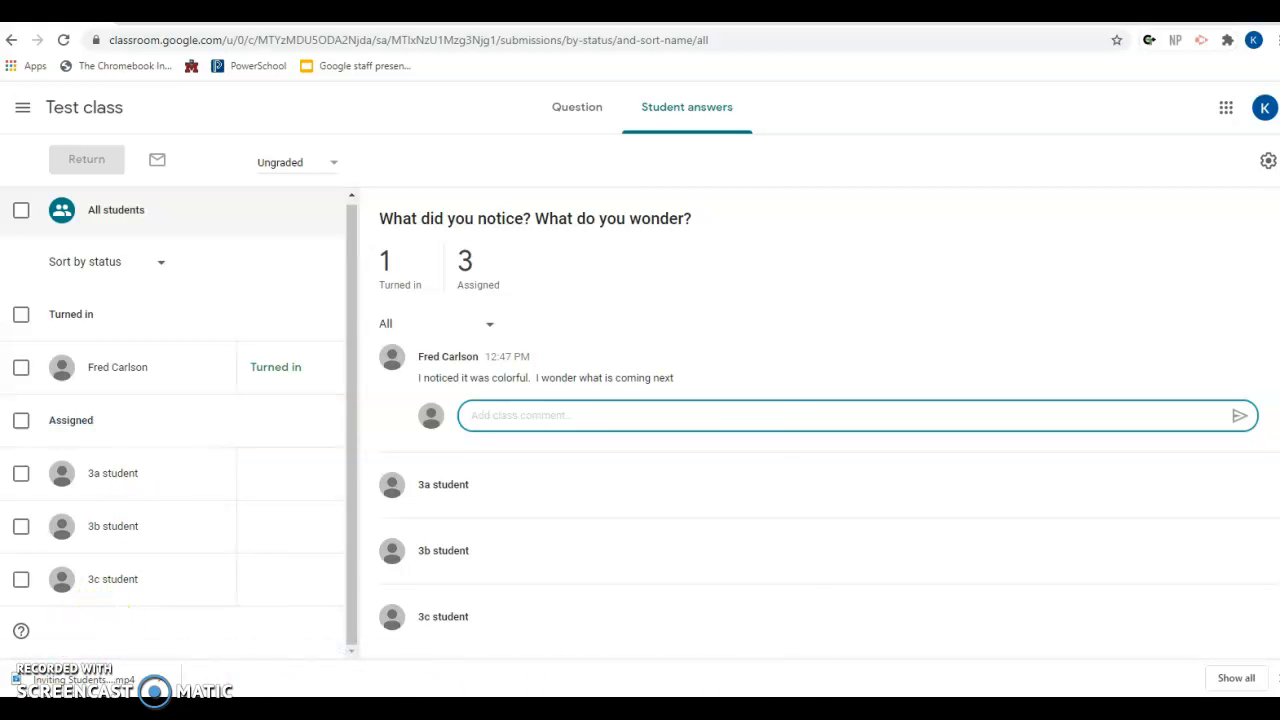
{"action": "left_click", "coordinate": [764, 639]}
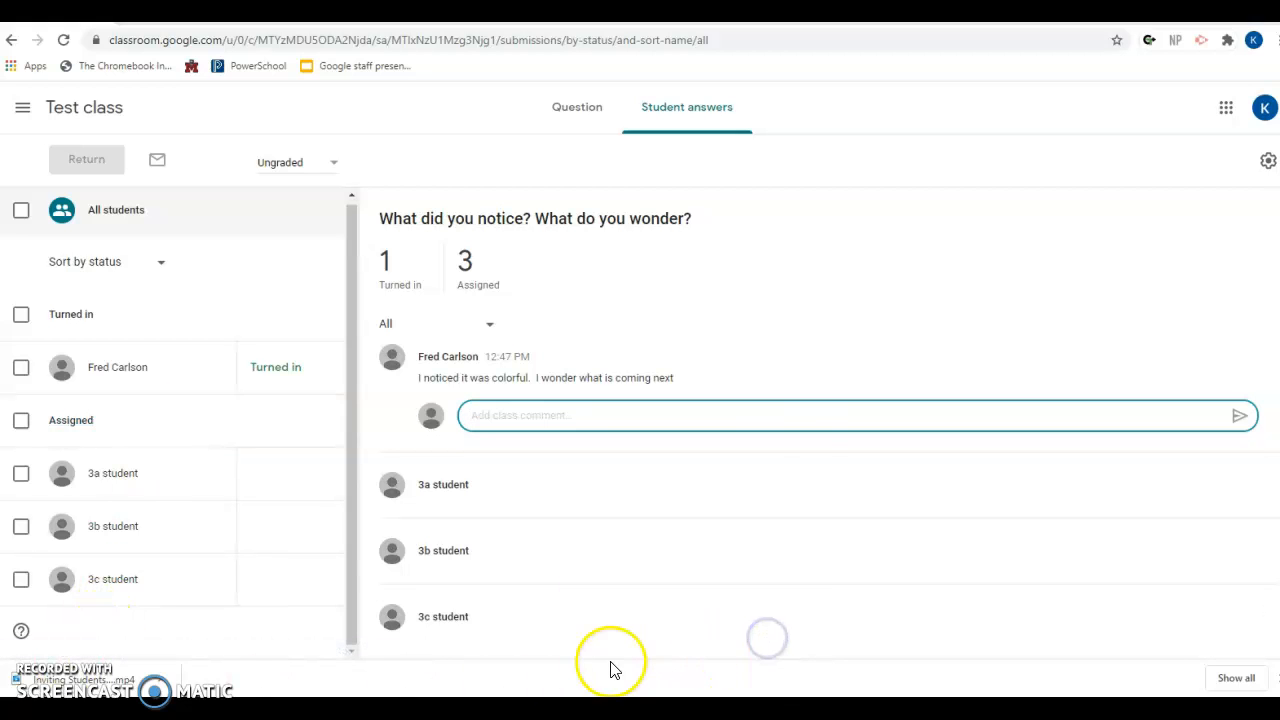
{"action": "mouse_move", "coordinate": [720, 674]}
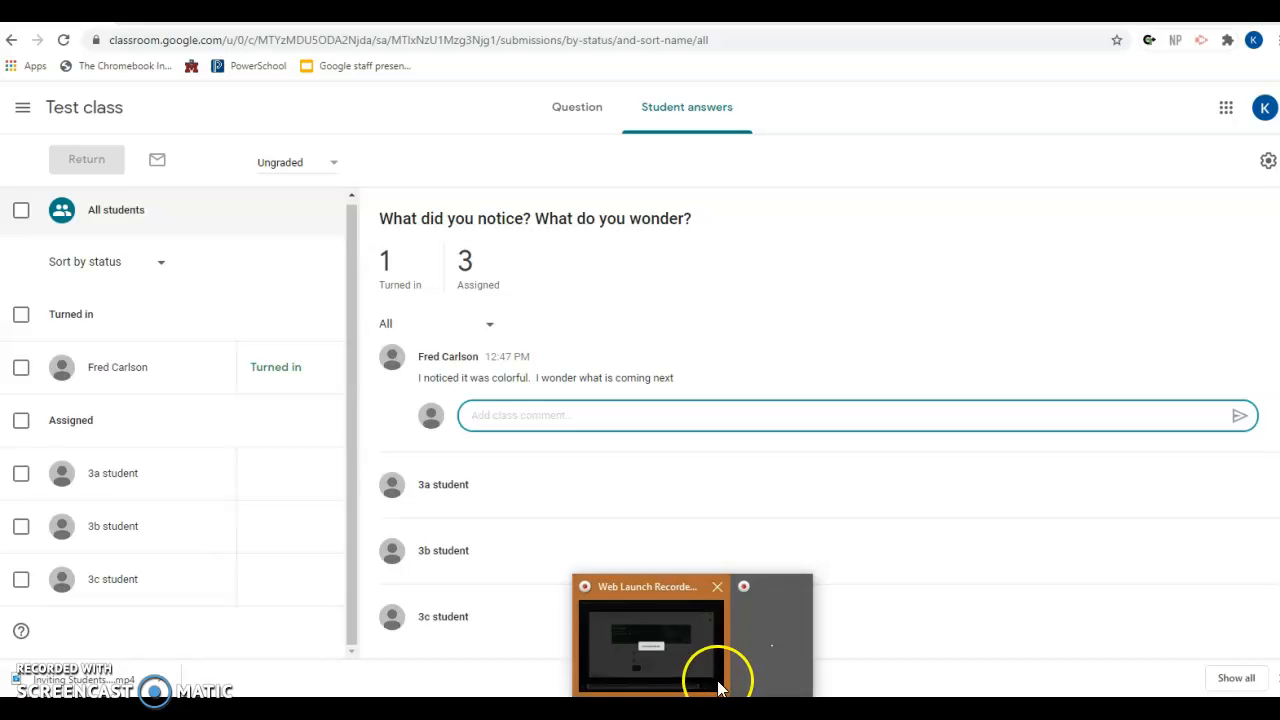
{"action": "left_click", "coordinate": [684, 656]}
{"action": "left_click", "coordinate": [757, 656]}
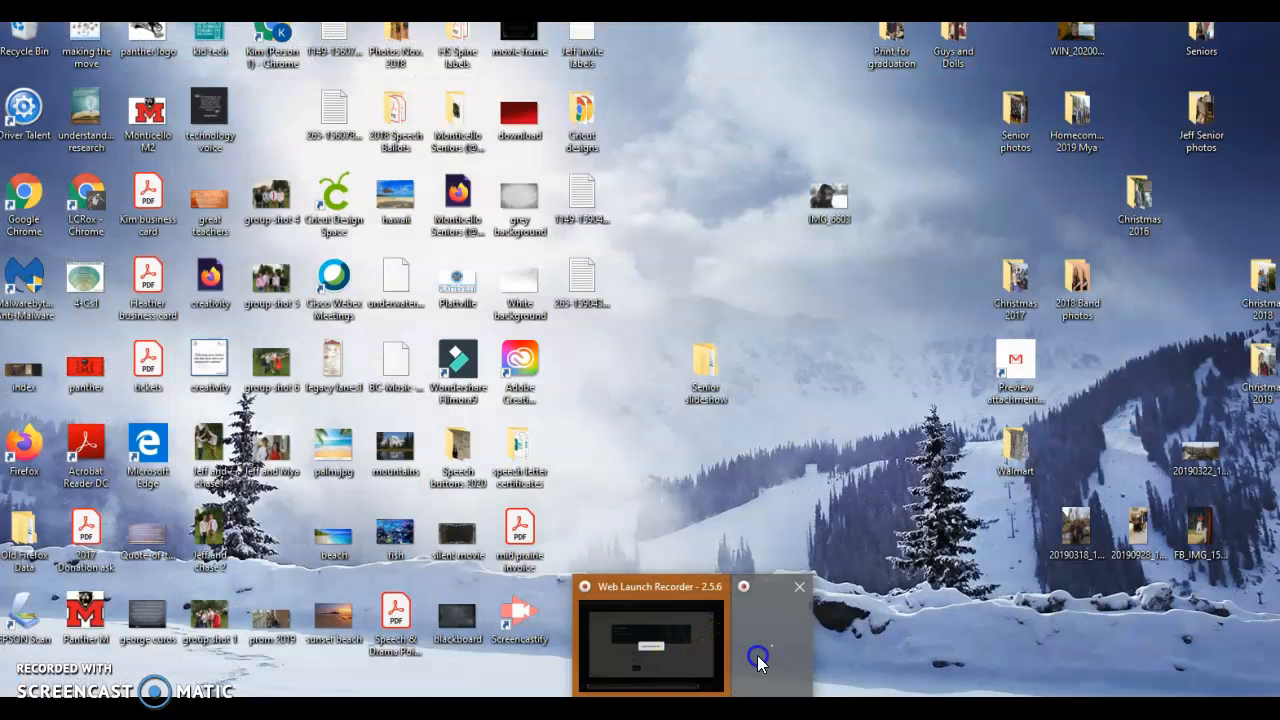